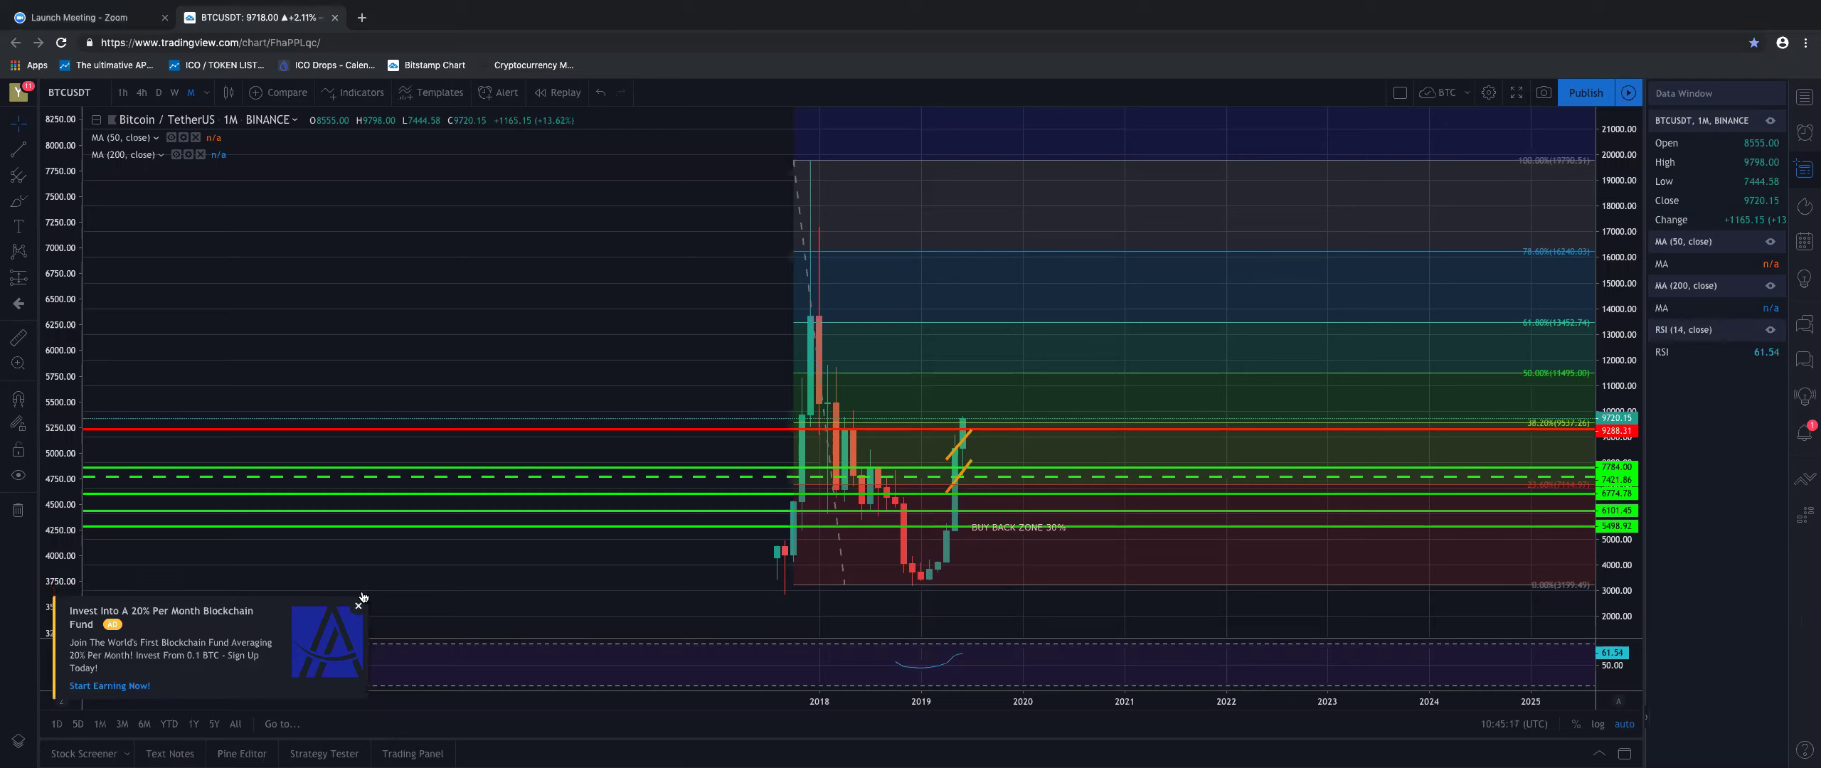
# Step: Close the investment advertisement in the bottom-left corner of the monthly chart
pyautogui.click(359, 596)
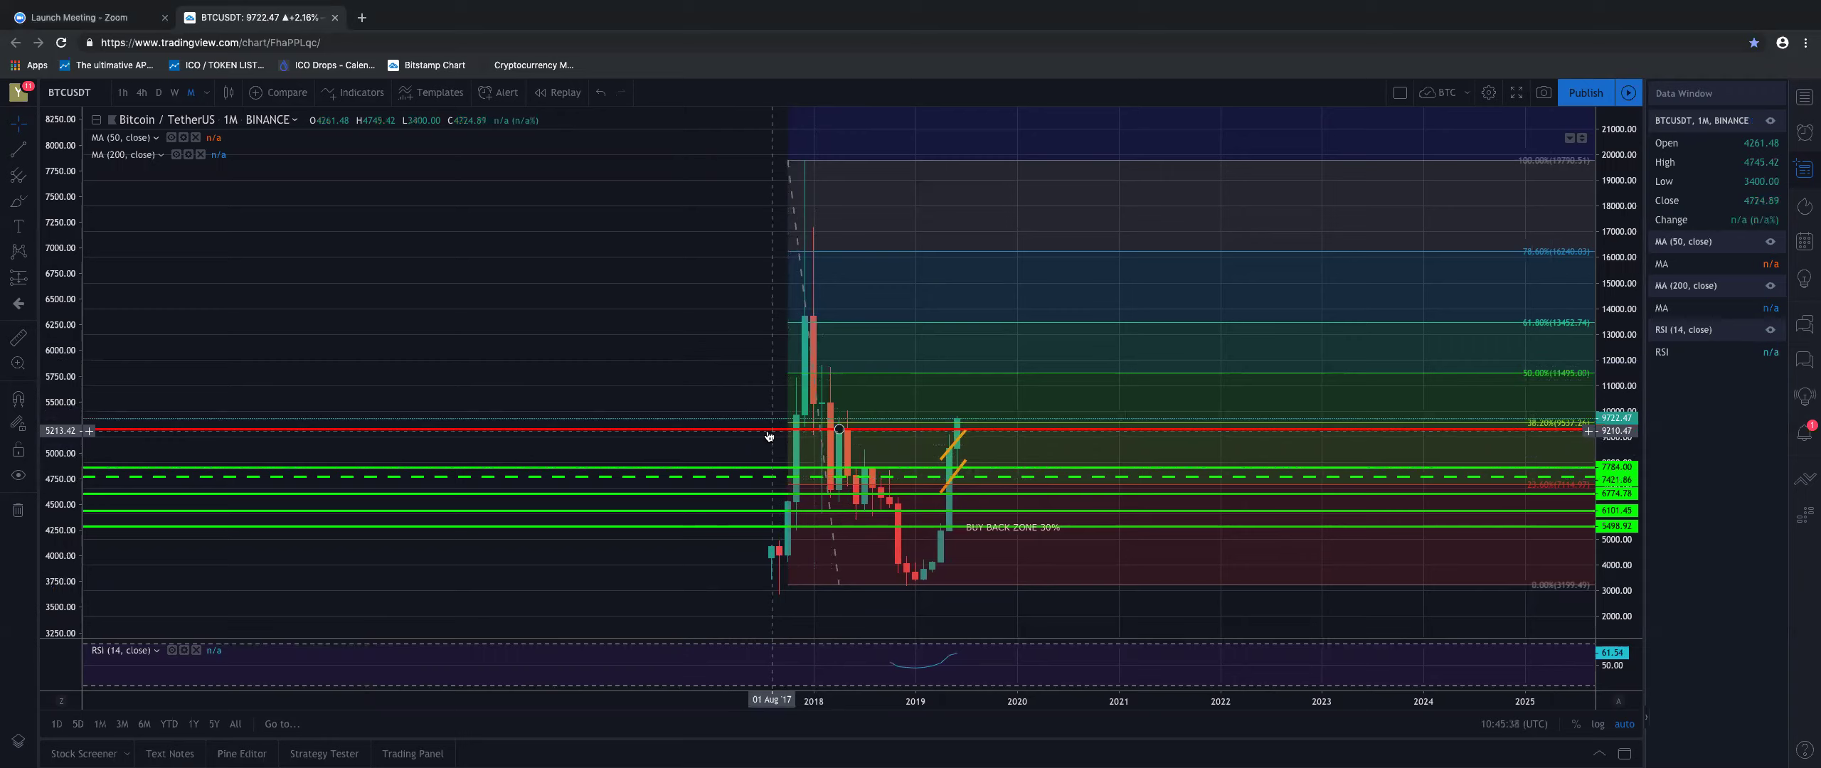
# Step: Drag the red horizontal price line up to about 16,652
pyautogui.click(839, 430)
pyautogui.moveTo(839, 430); pyautogui.dragTo(727, 241)
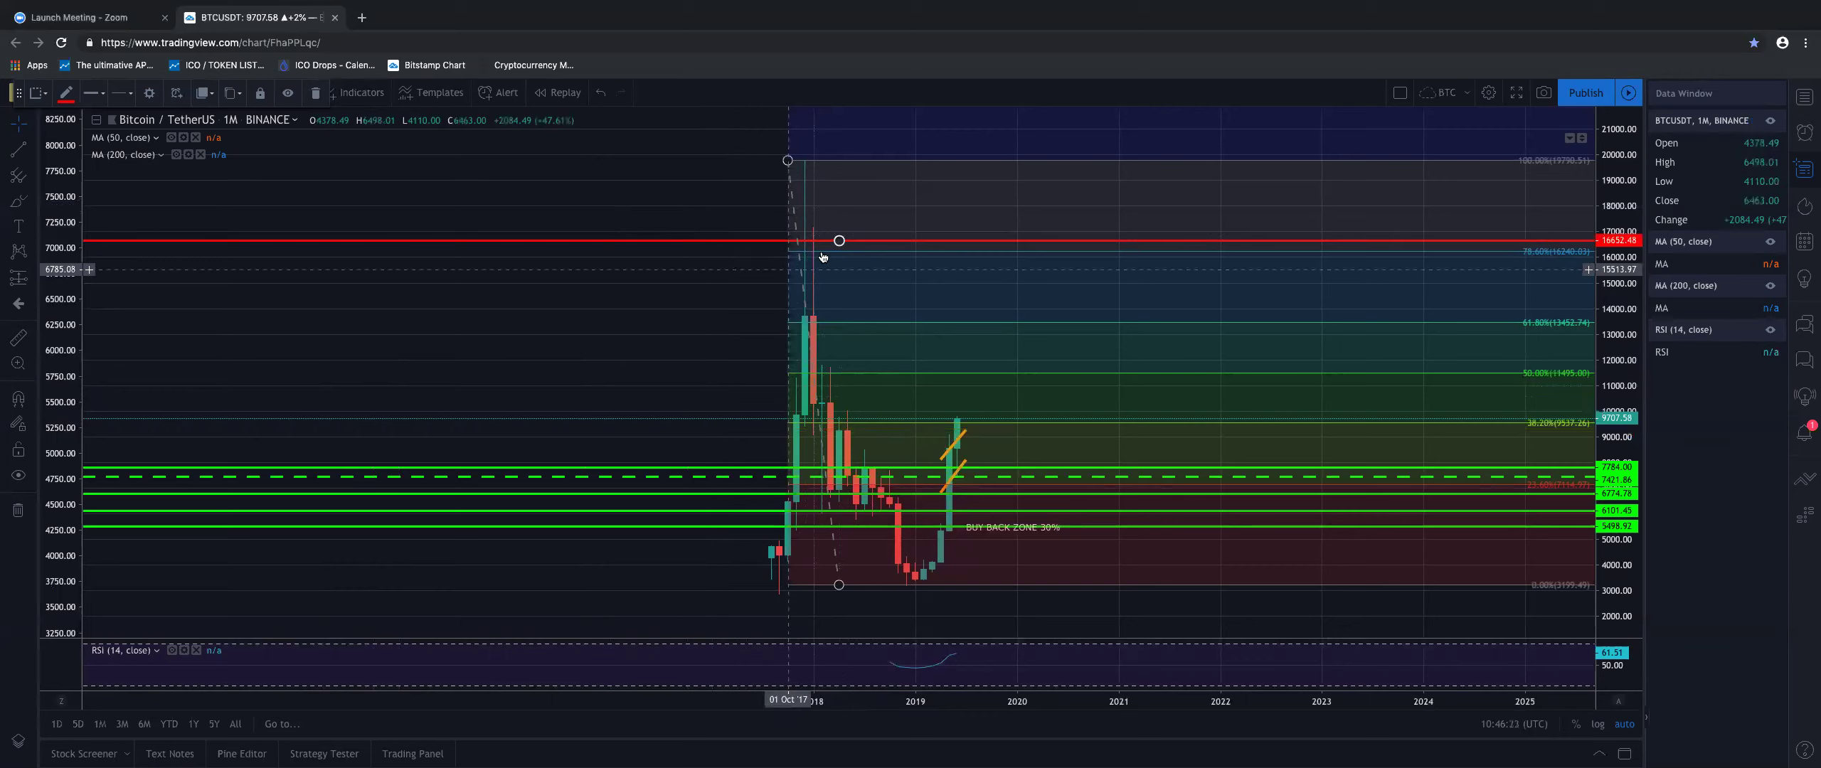
# Step: Lower the red line to about 10,293 and make it thinner, keeping the solid style
pyautogui.moveTo(839, 241); pyautogui.dragTo(753, 403)
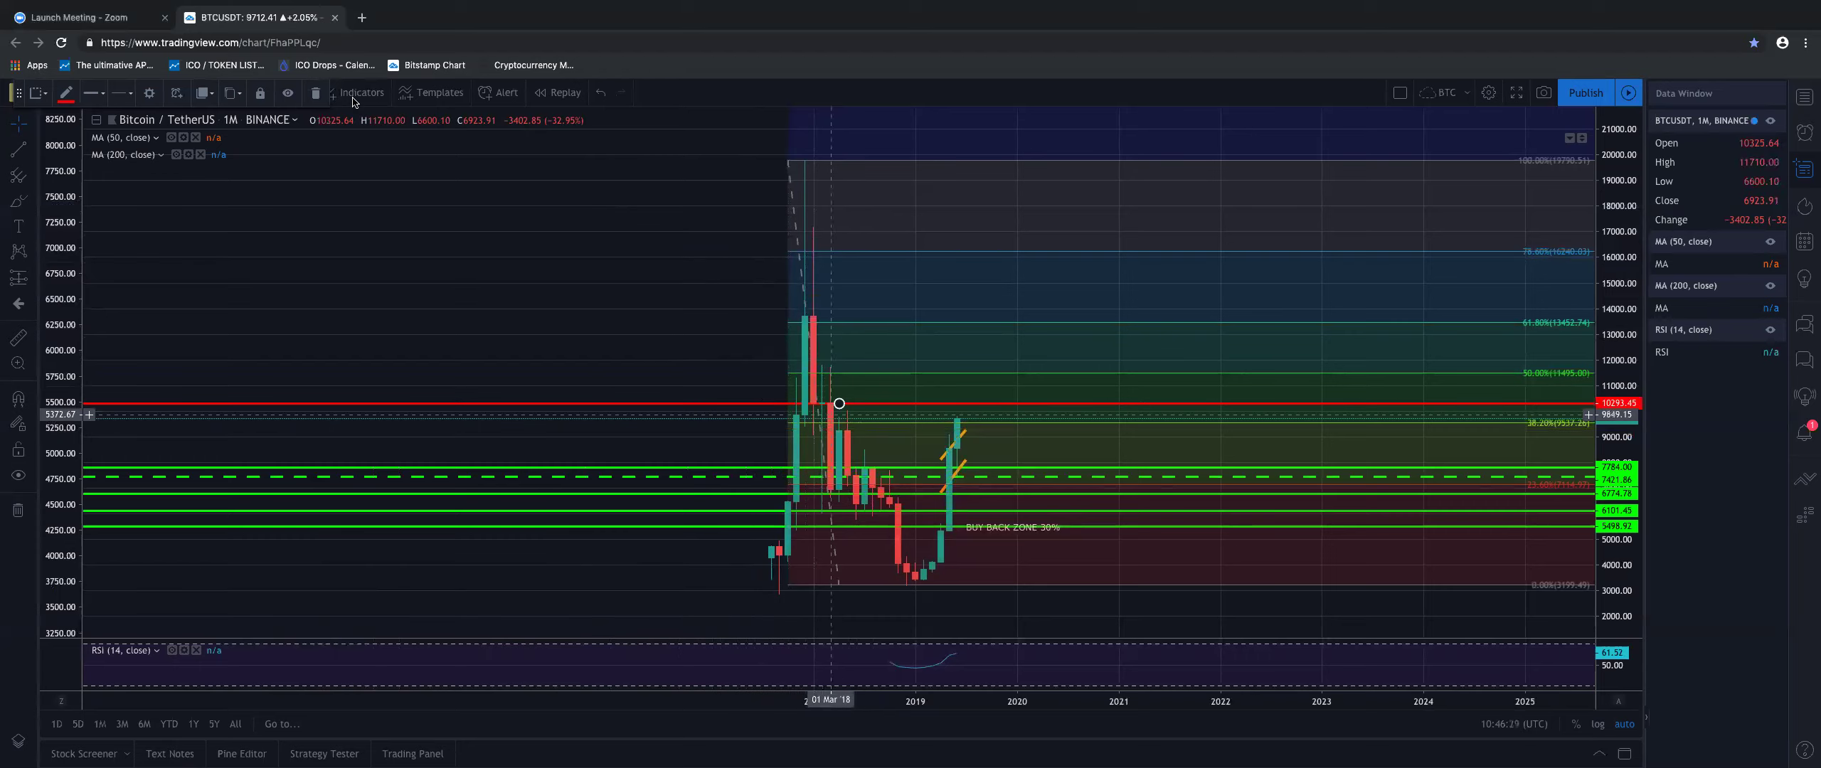
pyautogui.click(149, 92)
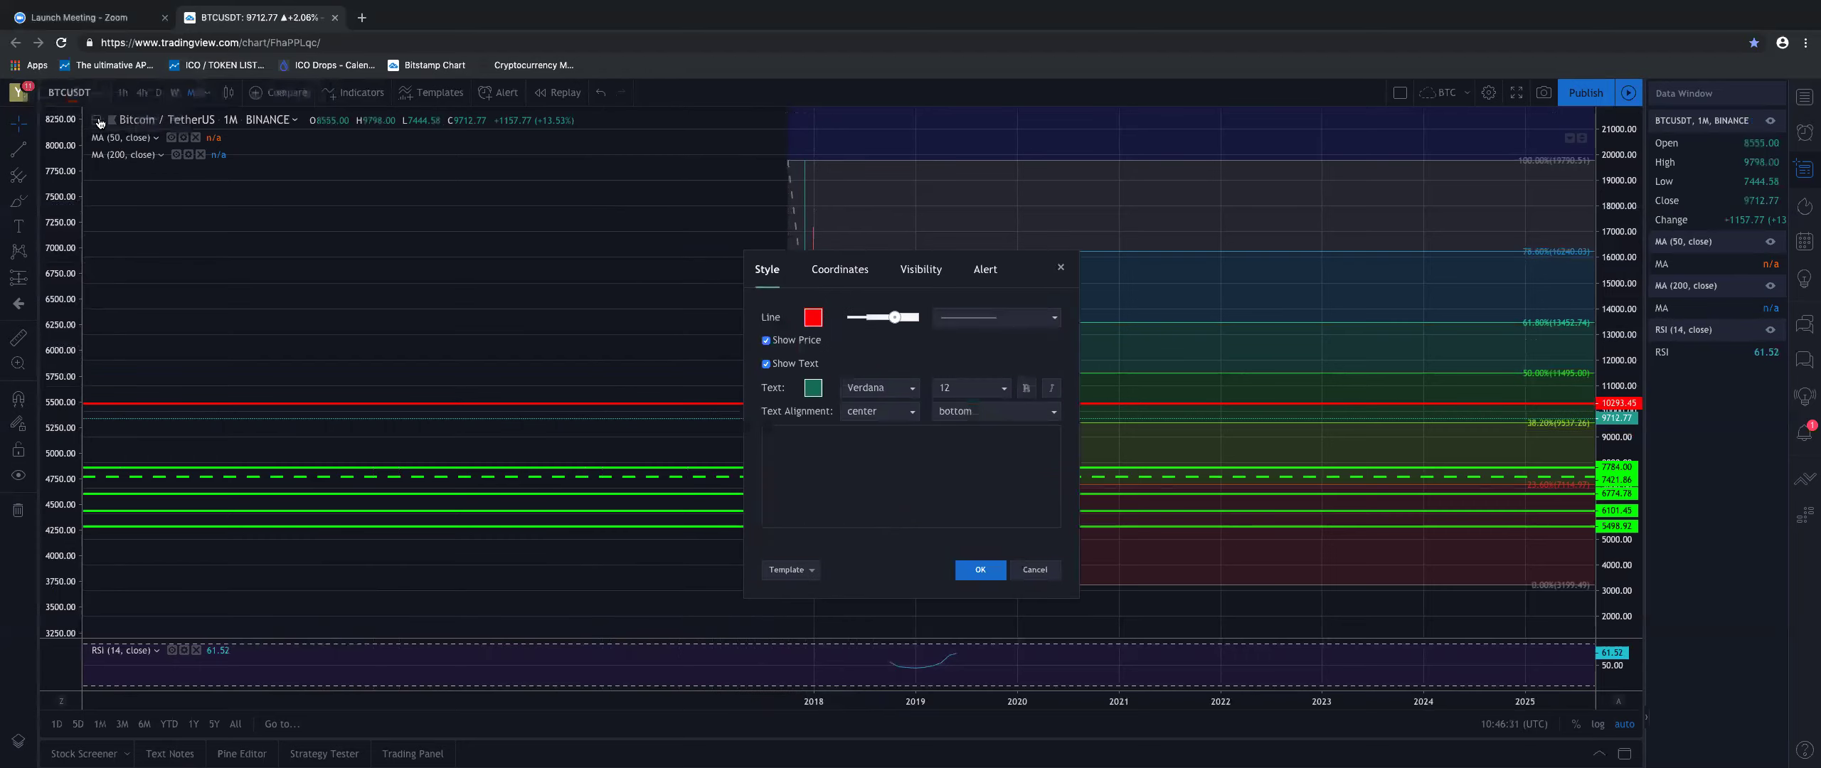
pyautogui.click(1008, 319)
pyautogui.click(1051, 319)
pyautogui.moveTo(894, 318); pyautogui.dragTo(848, 320)
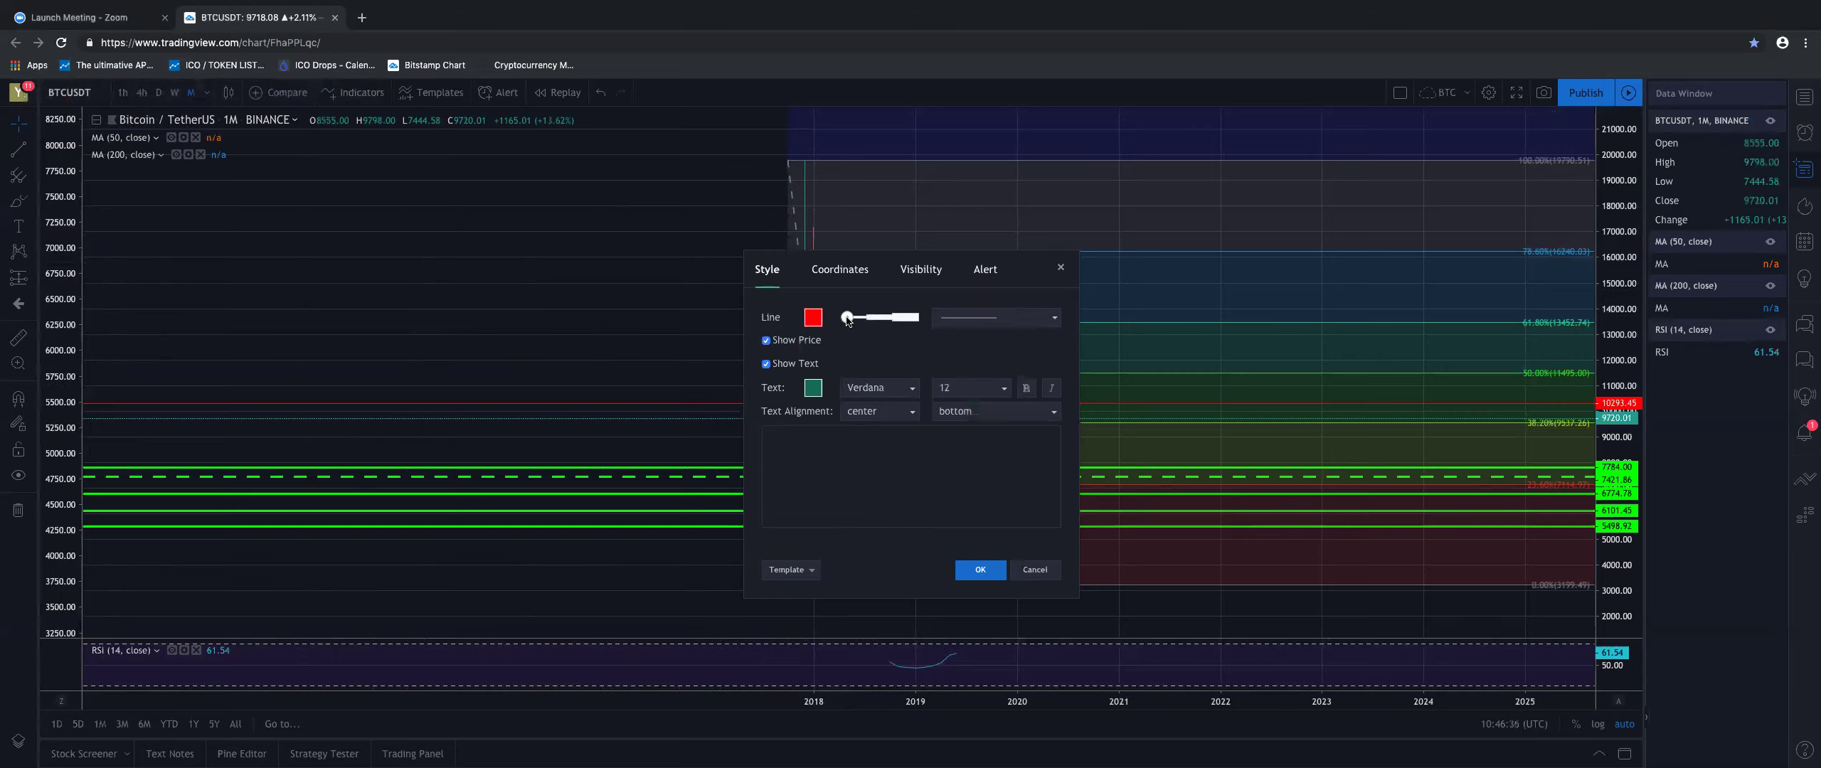
pyautogui.click(982, 569)
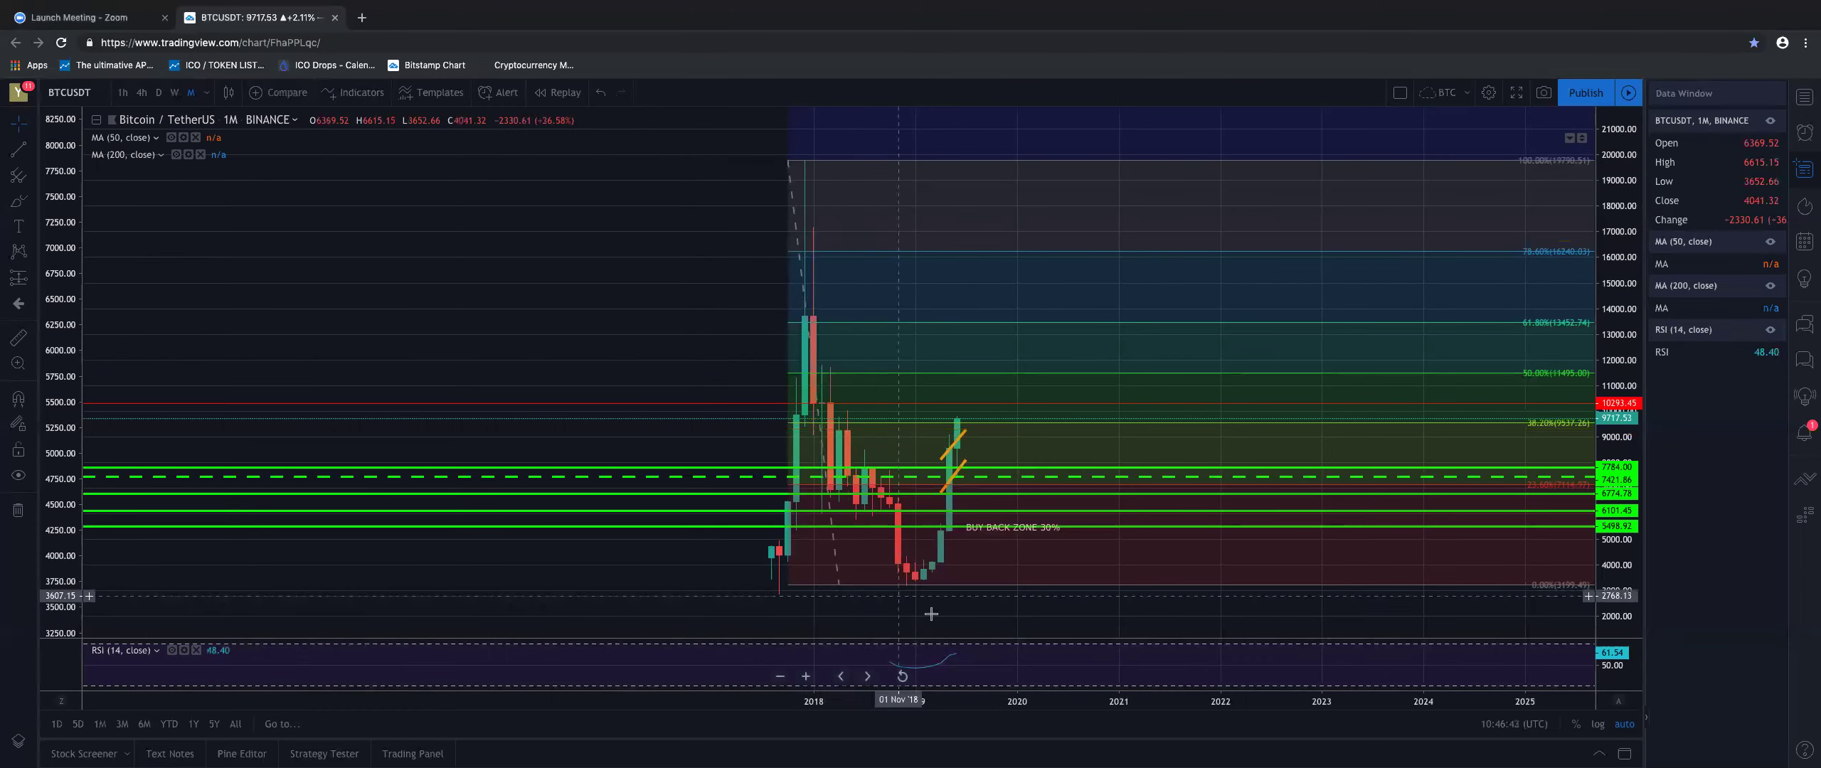
# Step: Delete the old Fibonacci retracement and draw one from the Oct 2017 high to the Sep 2018 low
pyautogui.click(898, 585)
pyautogui.press('Delete')
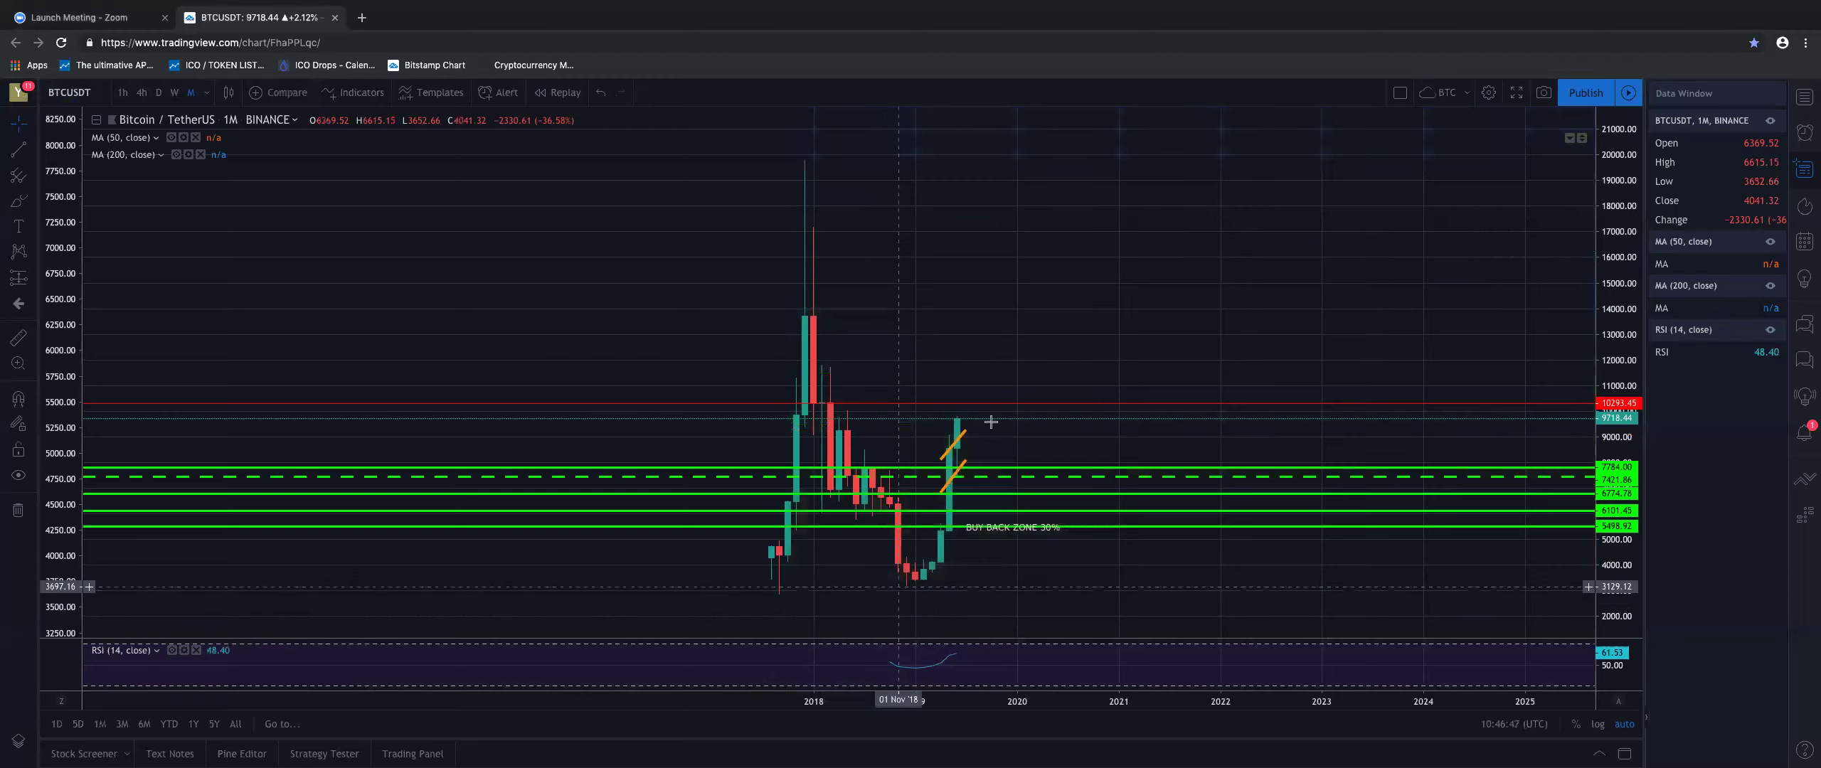
pyautogui.click(31, 179)
pyautogui.click(103, 445)
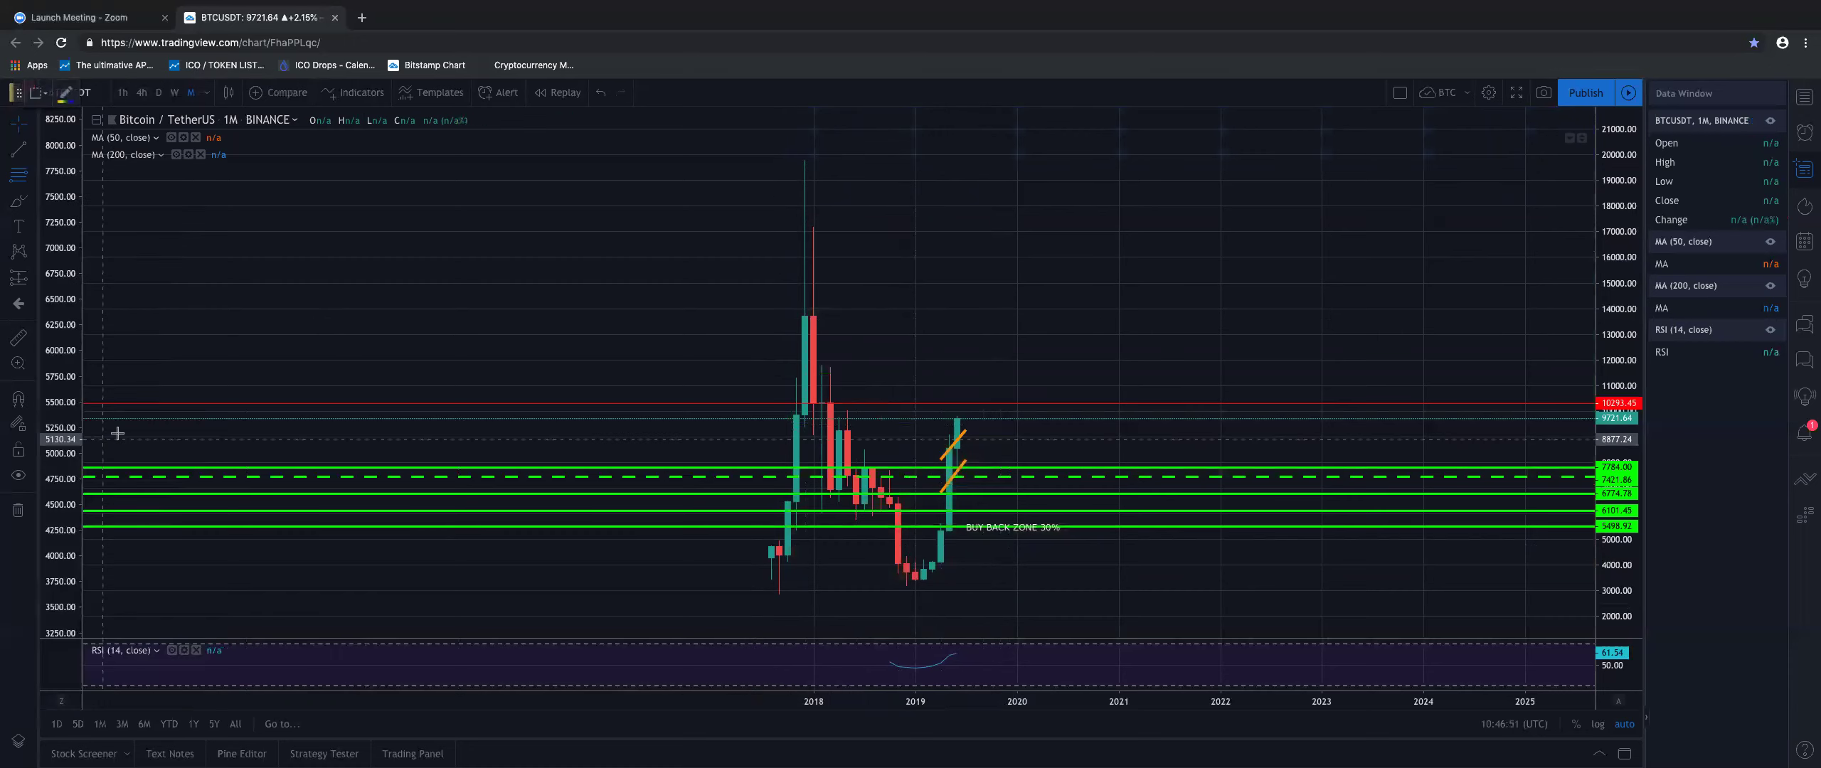
pyautogui.click(787, 160)
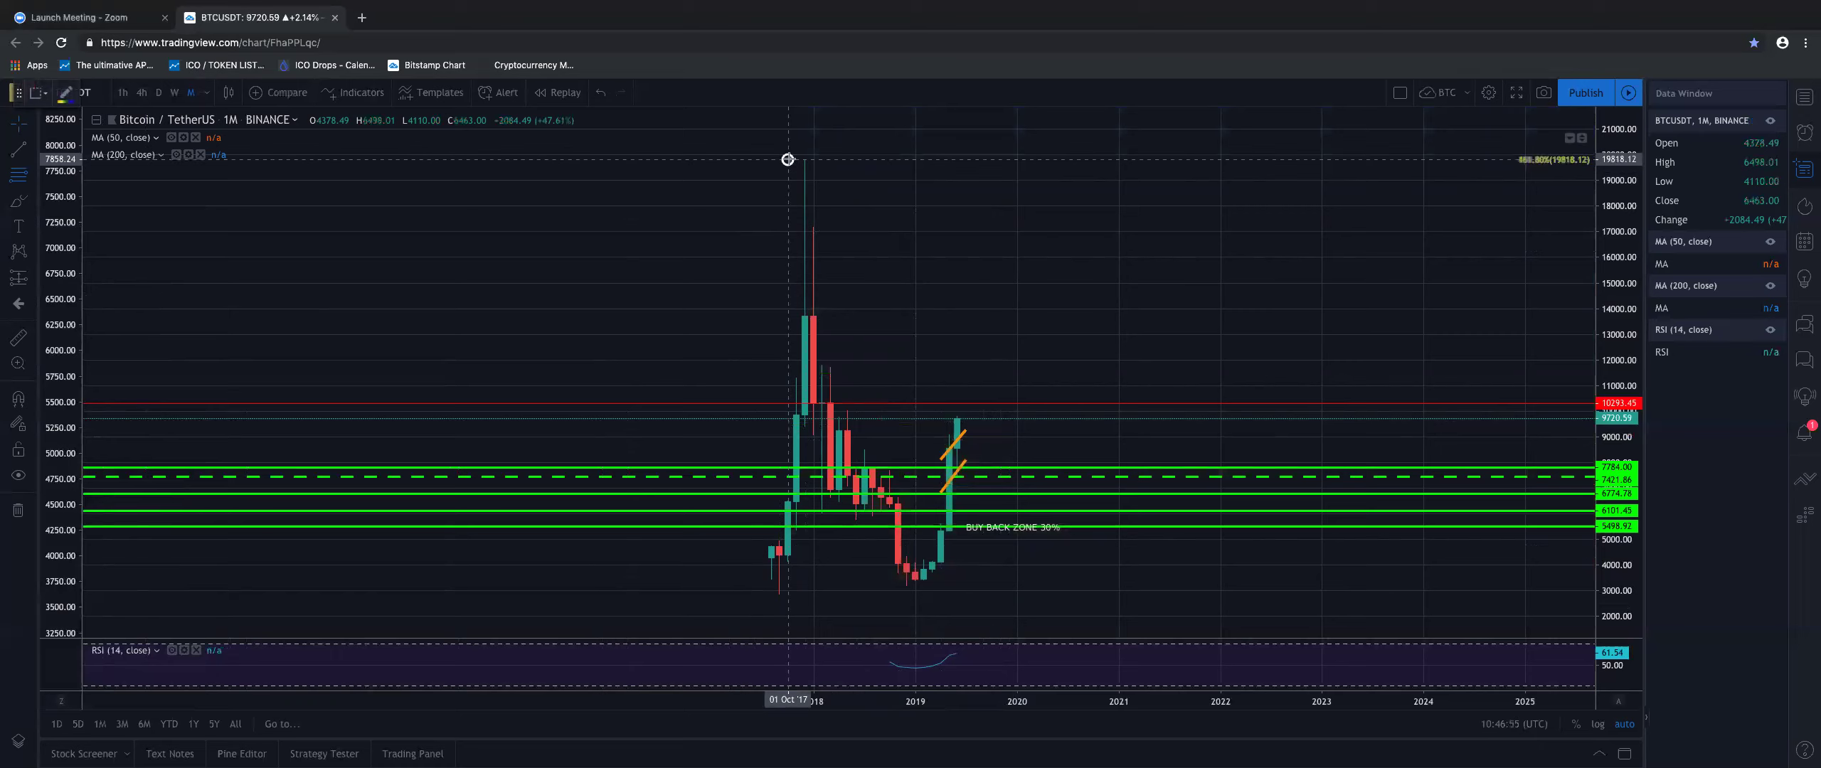
pyautogui.click(879, 585)
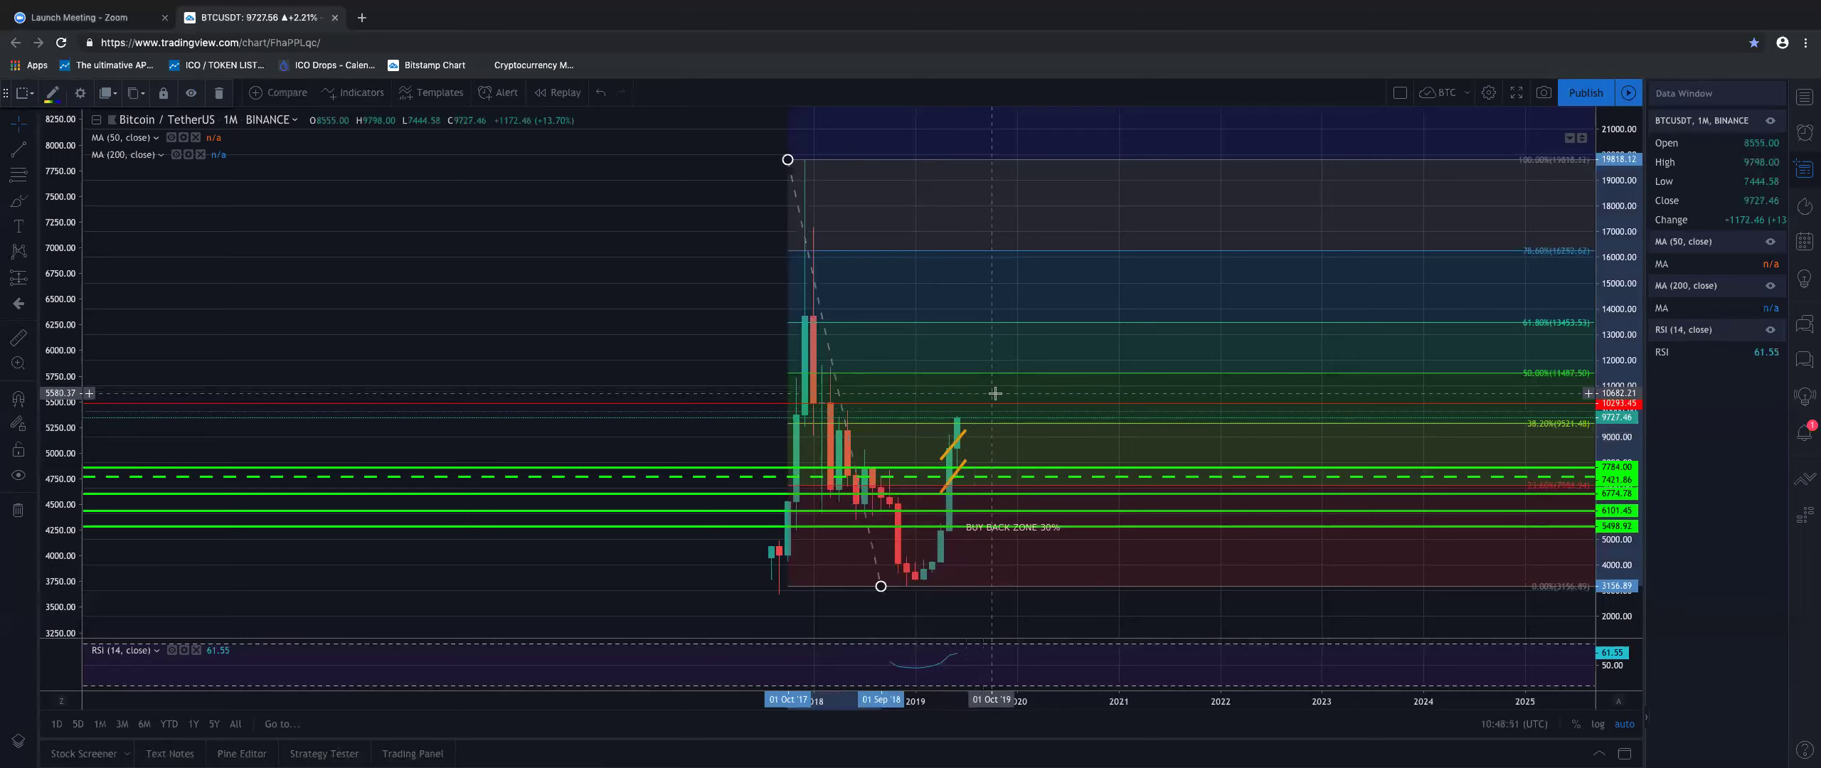
# Step: Switch to daily candles, zoom out to the 2019 rally, and select the upper orange trend line
pyautogui.click(569, 233)
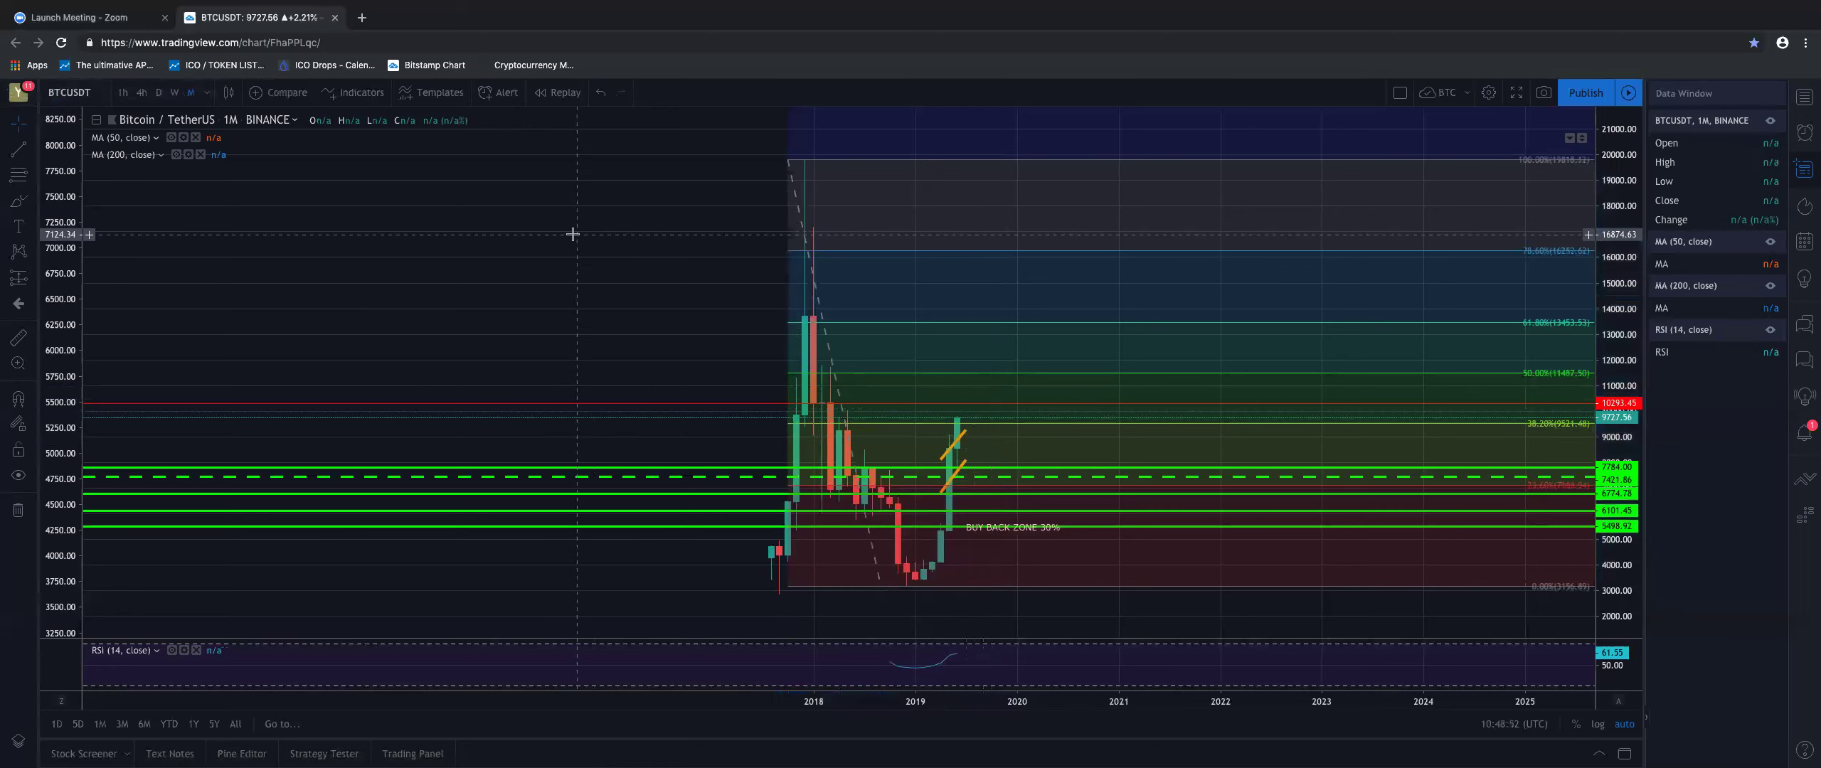
pyautogui.click(161, 93)
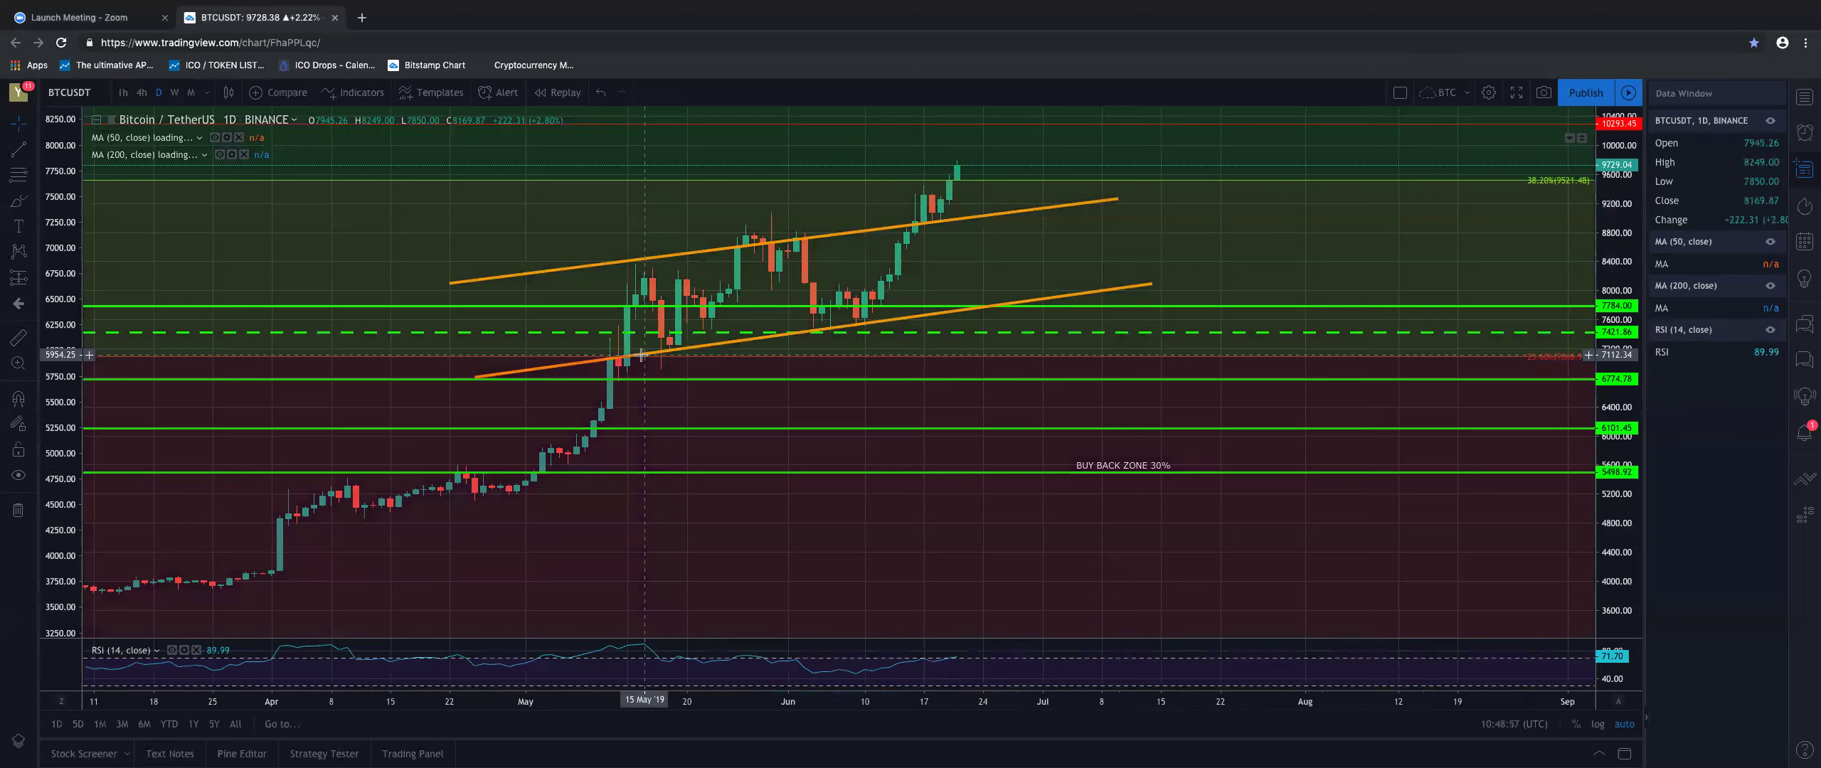
pyautogui.scroll(-5, 1044, 581)
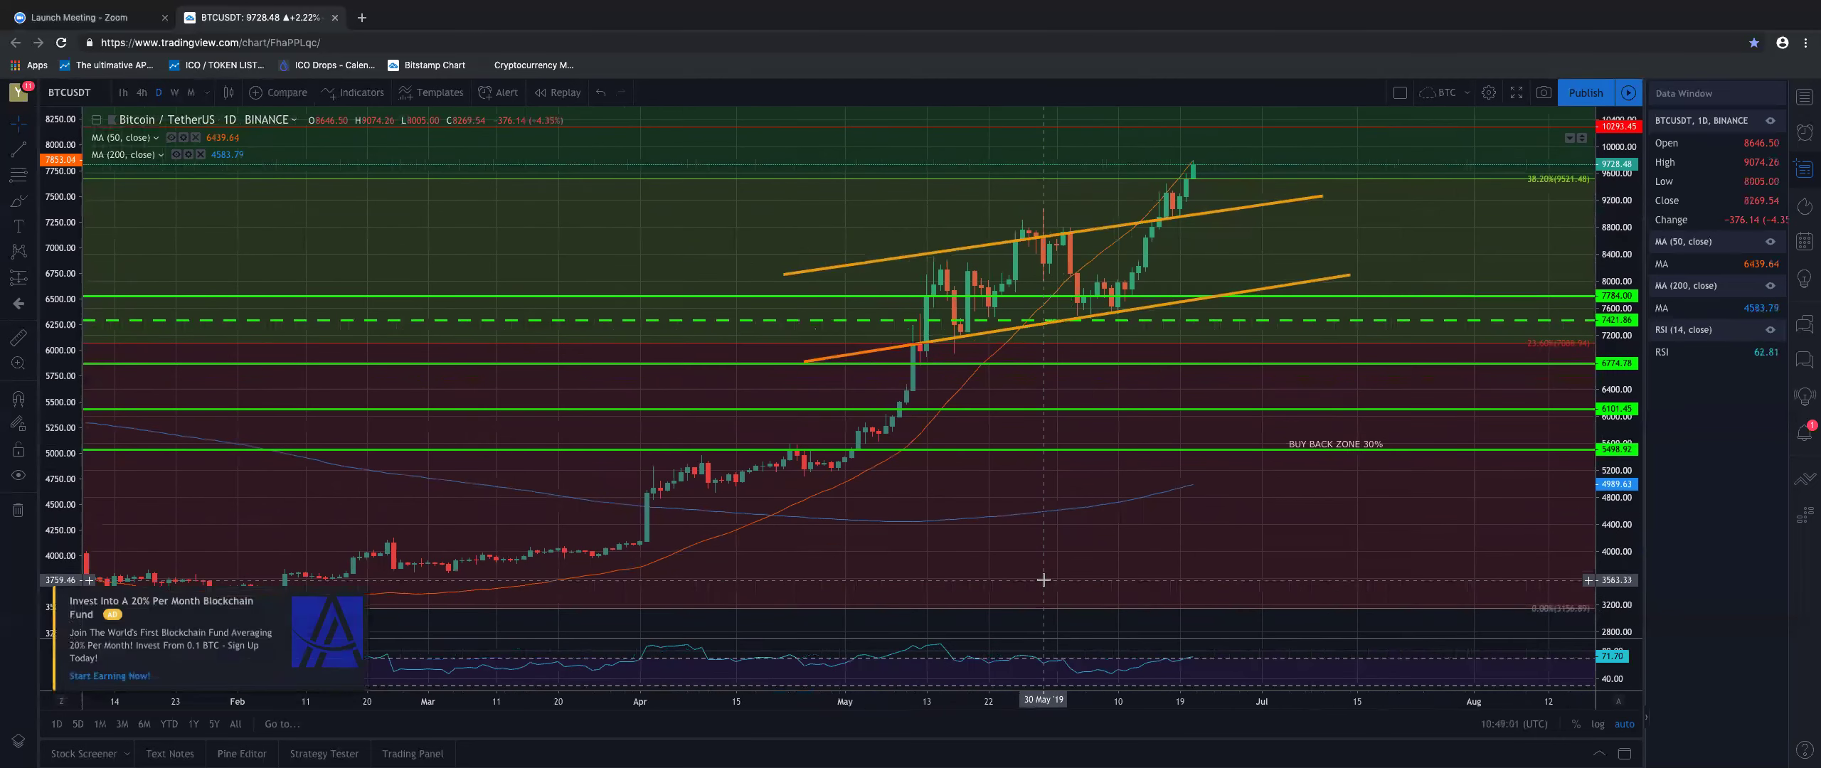
pyautogui.scroll(-1, 1043, 579)
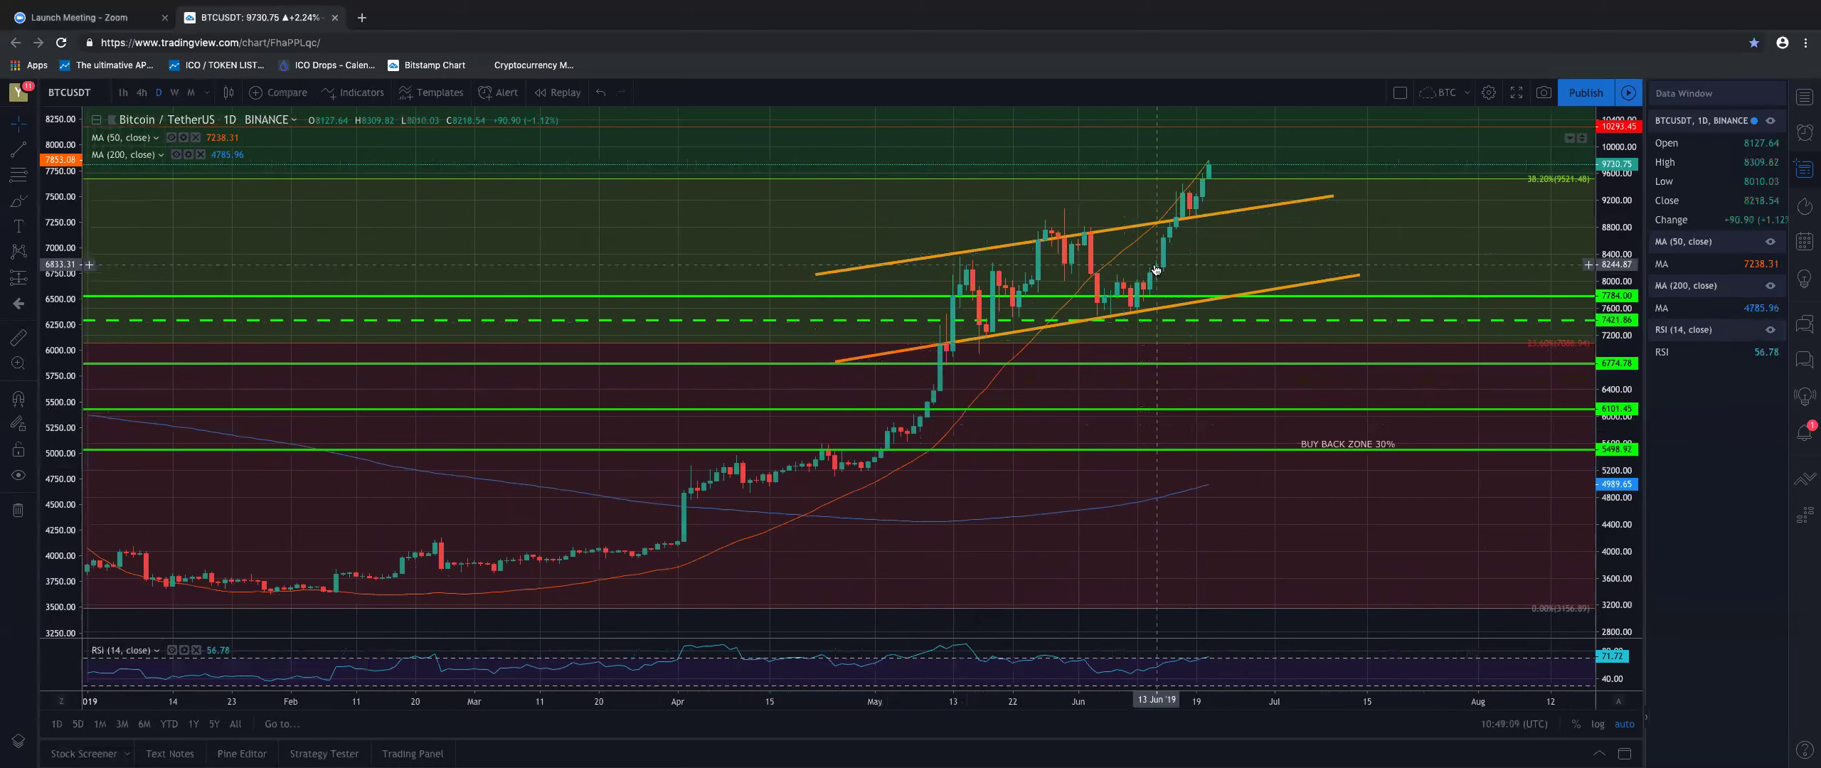
pyautogui.click(1164, 229)
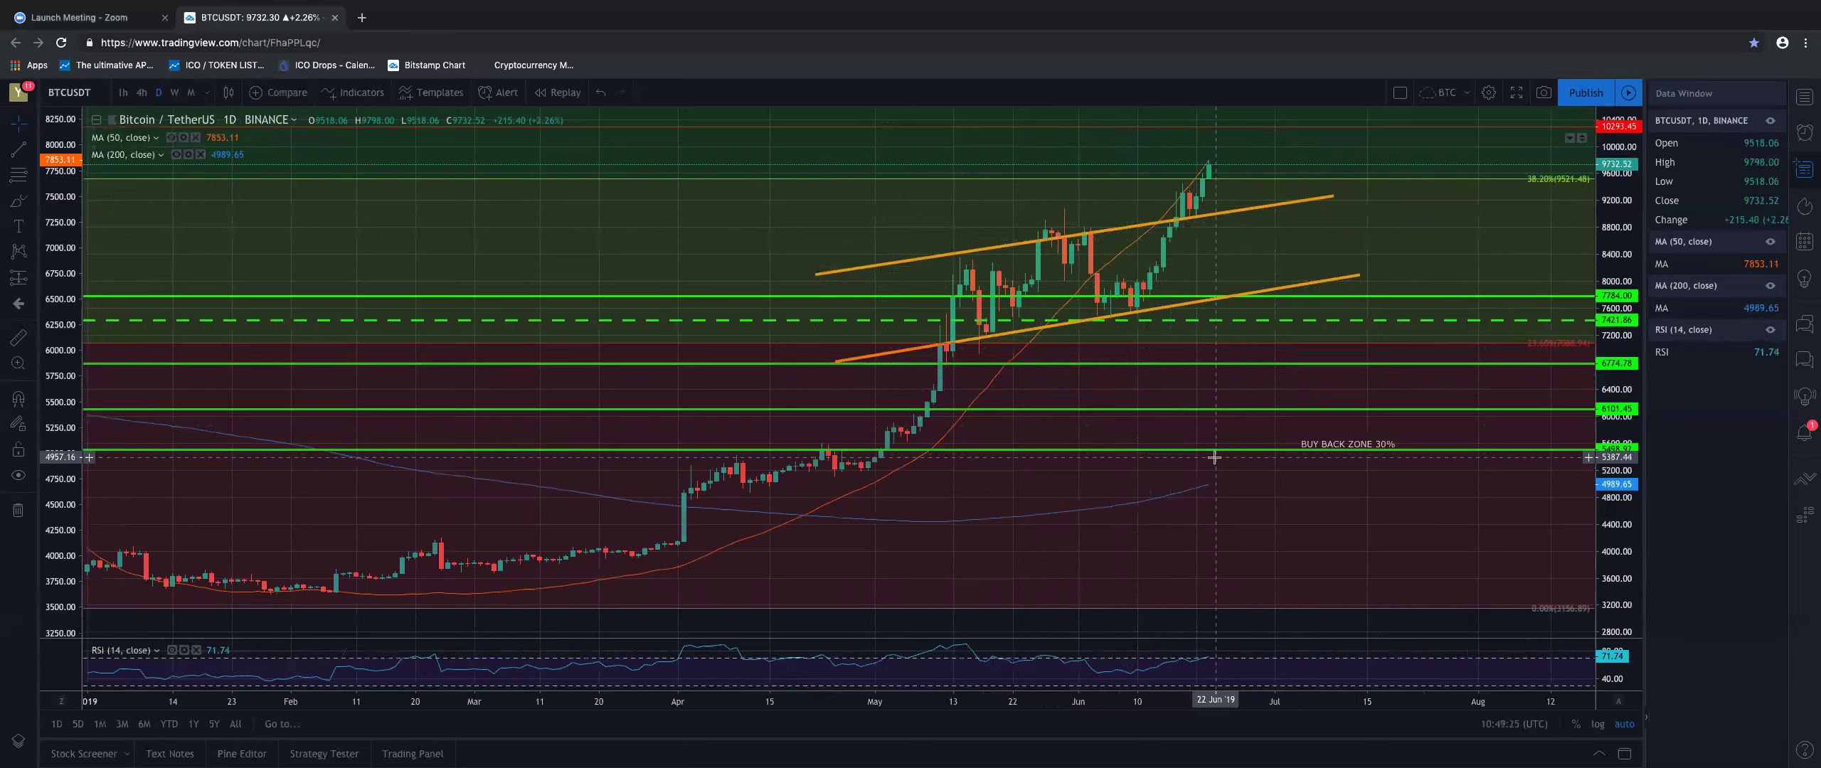
# Step: Pan the daily chart left to leave room past the latest candle near 9,730
pyautogui.scroll(-3, 1213, 457)
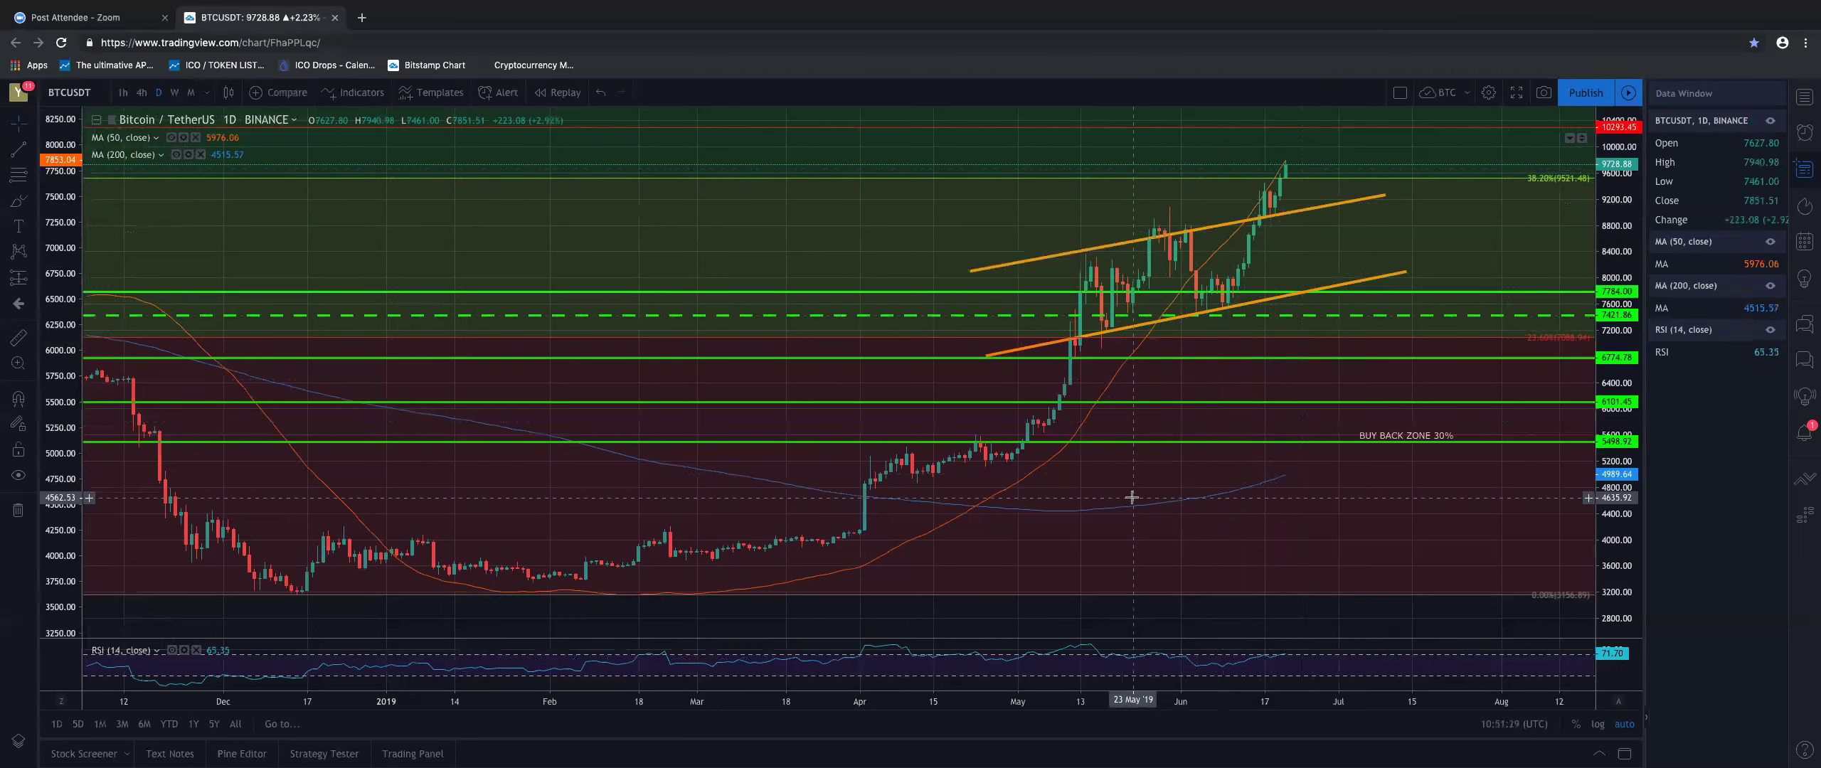
pyautogui.moveTo(1130, 497); pyautogui.dragTo(998, 501)
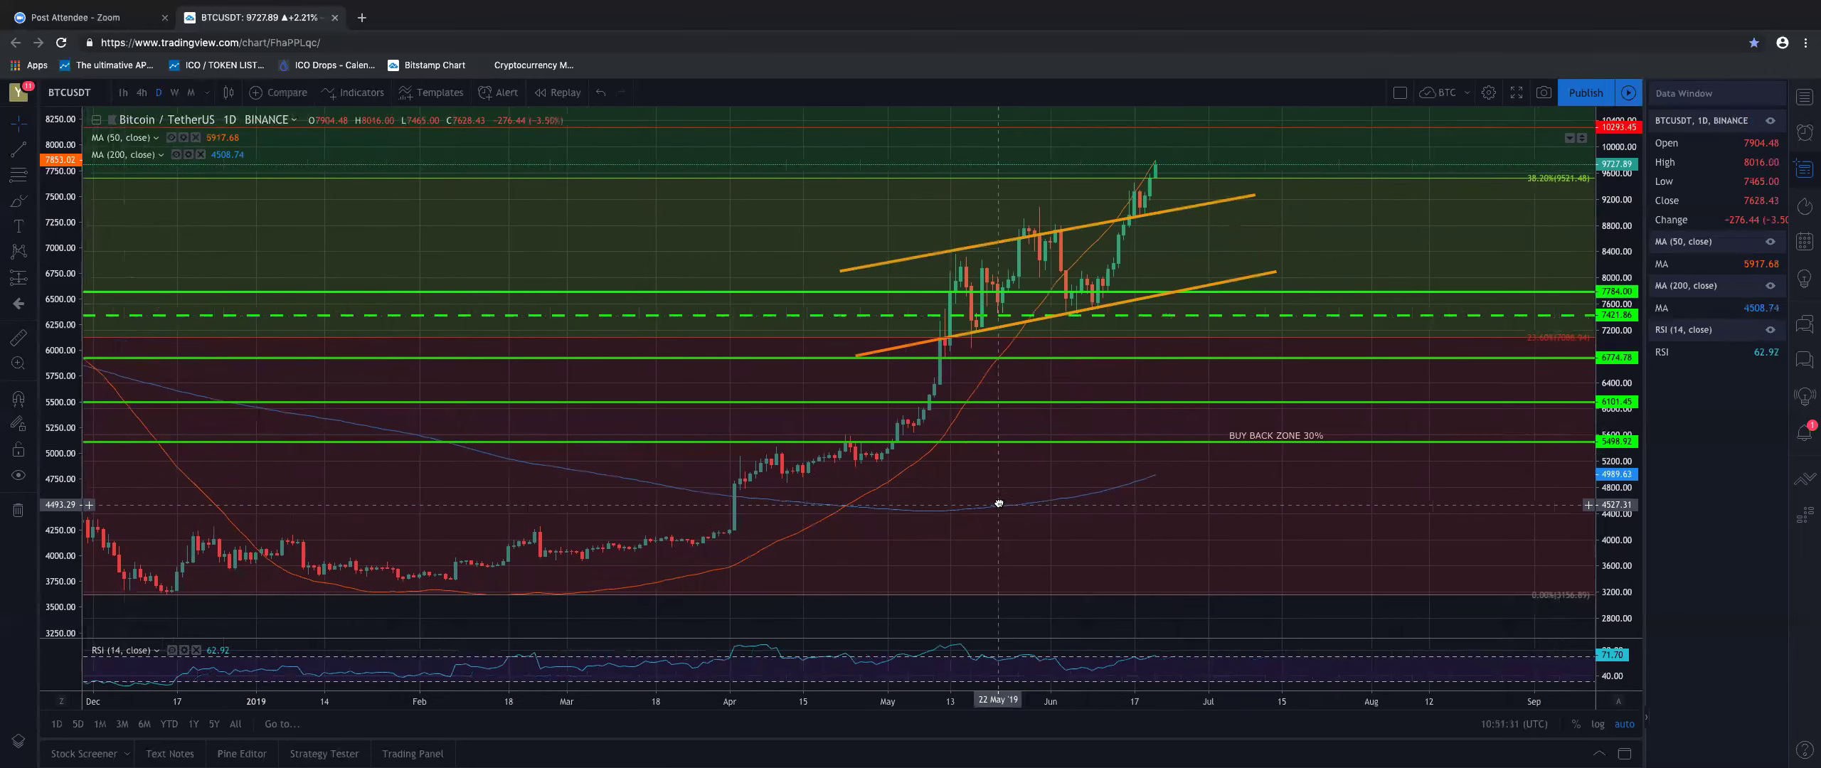
pyautogui.click(1082, 311)
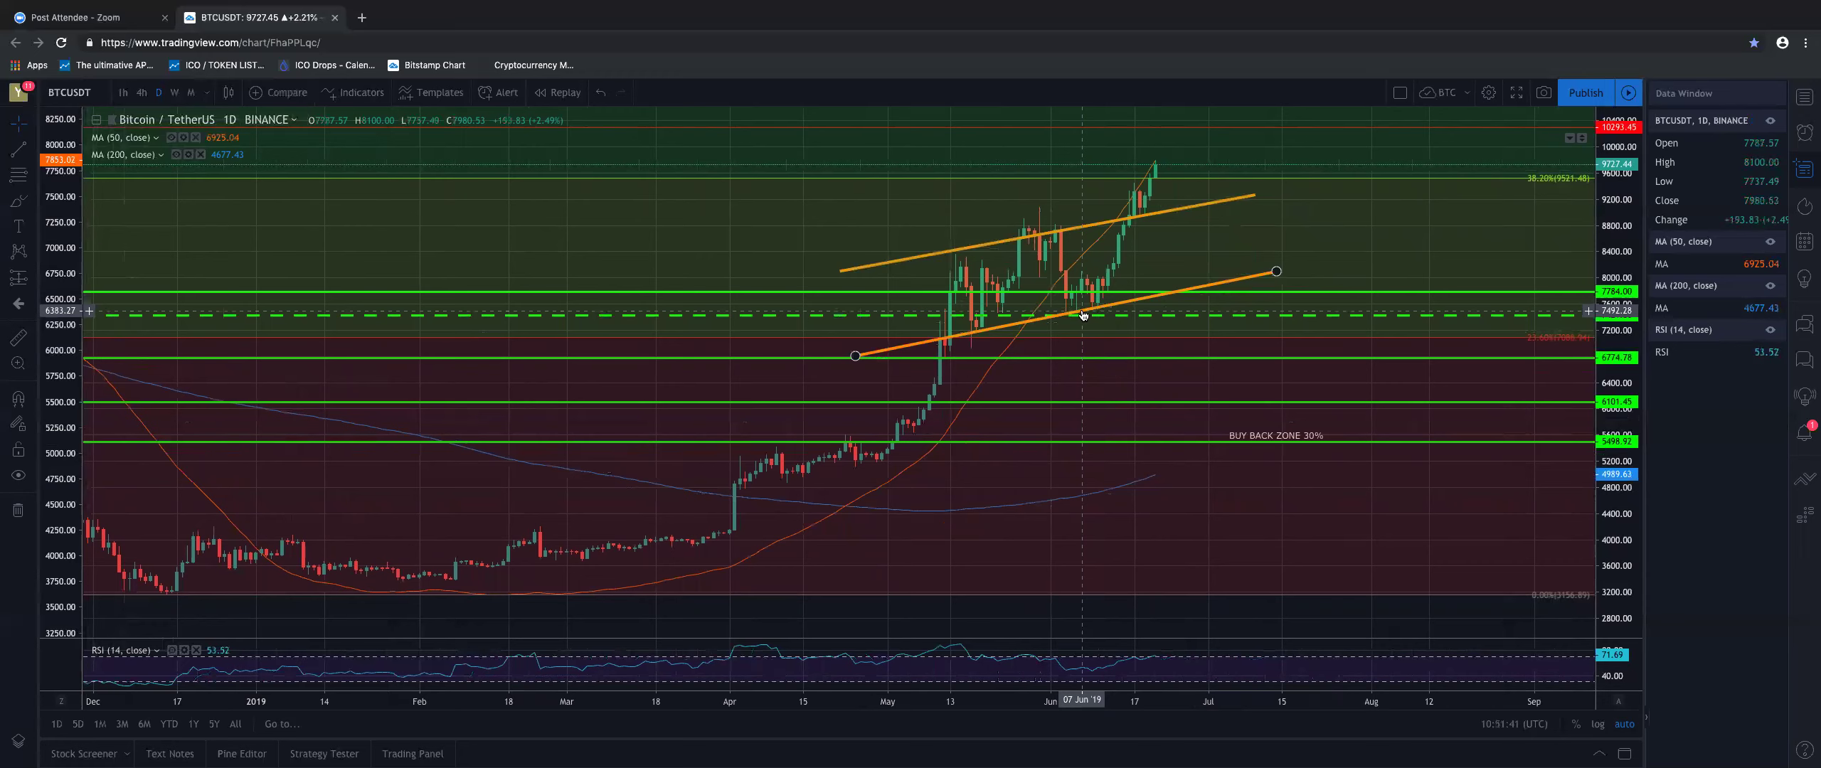
pyautogui.click(1084, 322)
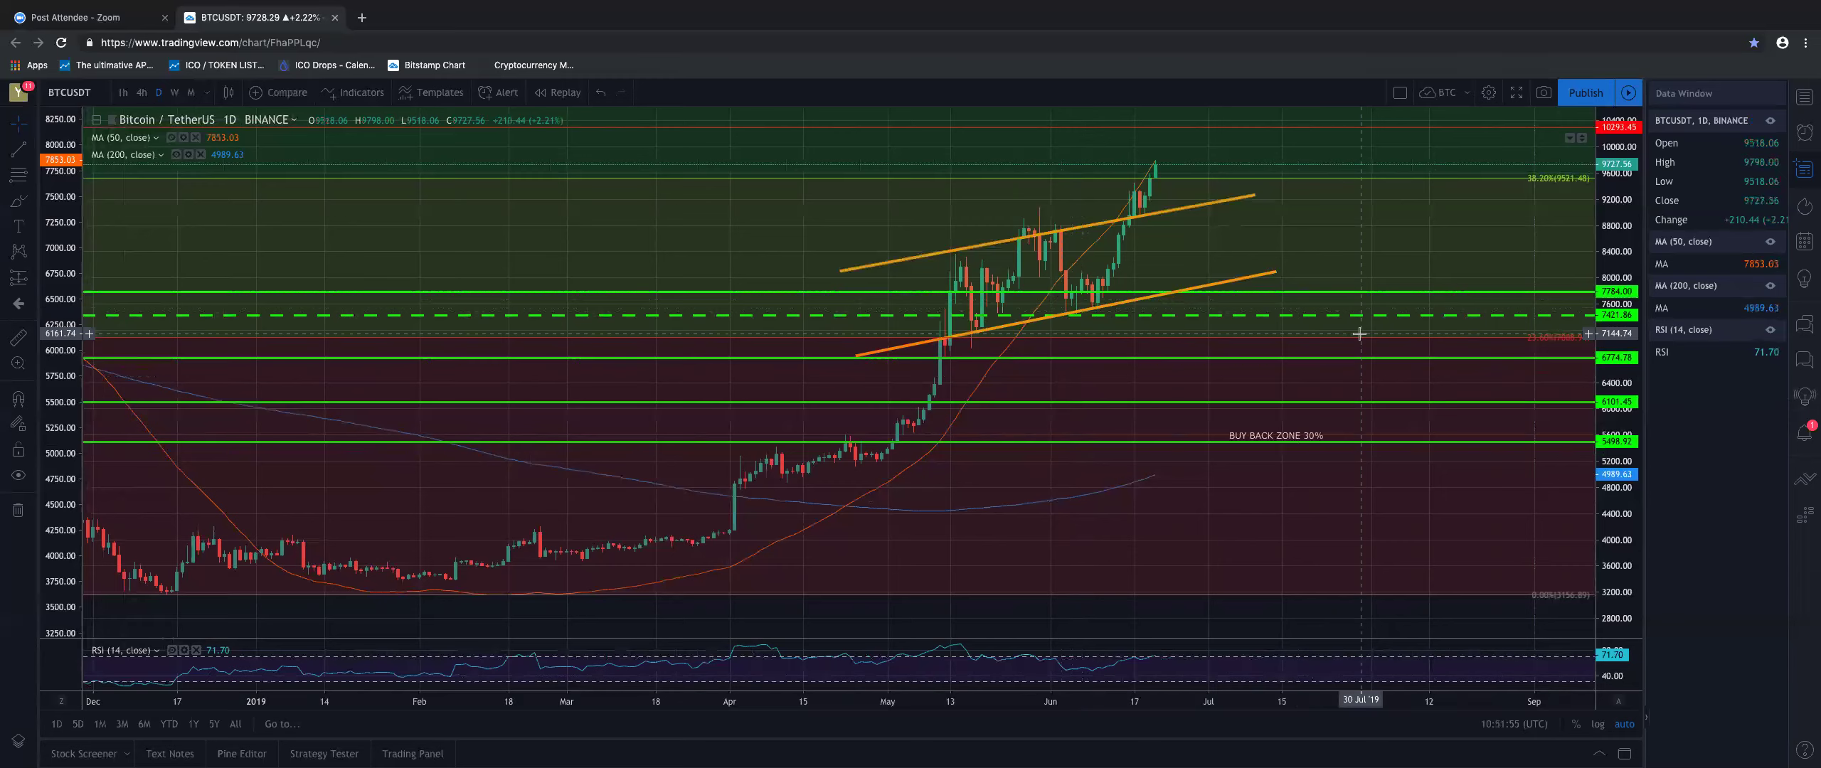
pyautogui.moveTo(1117, 468); pyautogui.dragTo(1008, 502)
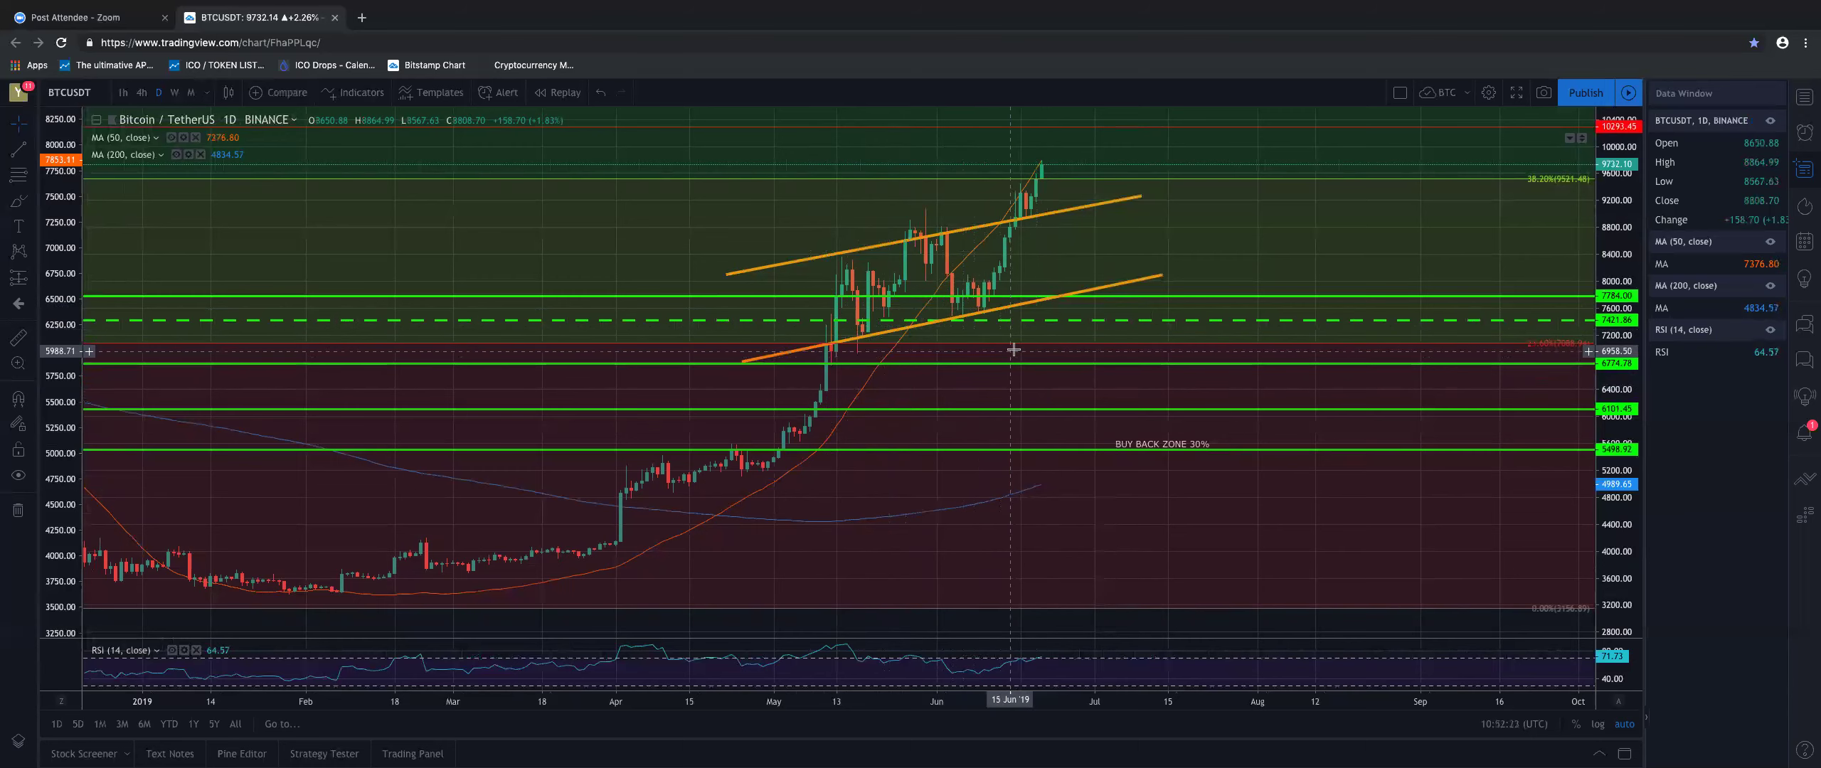
pyautogui.click(978, 315)
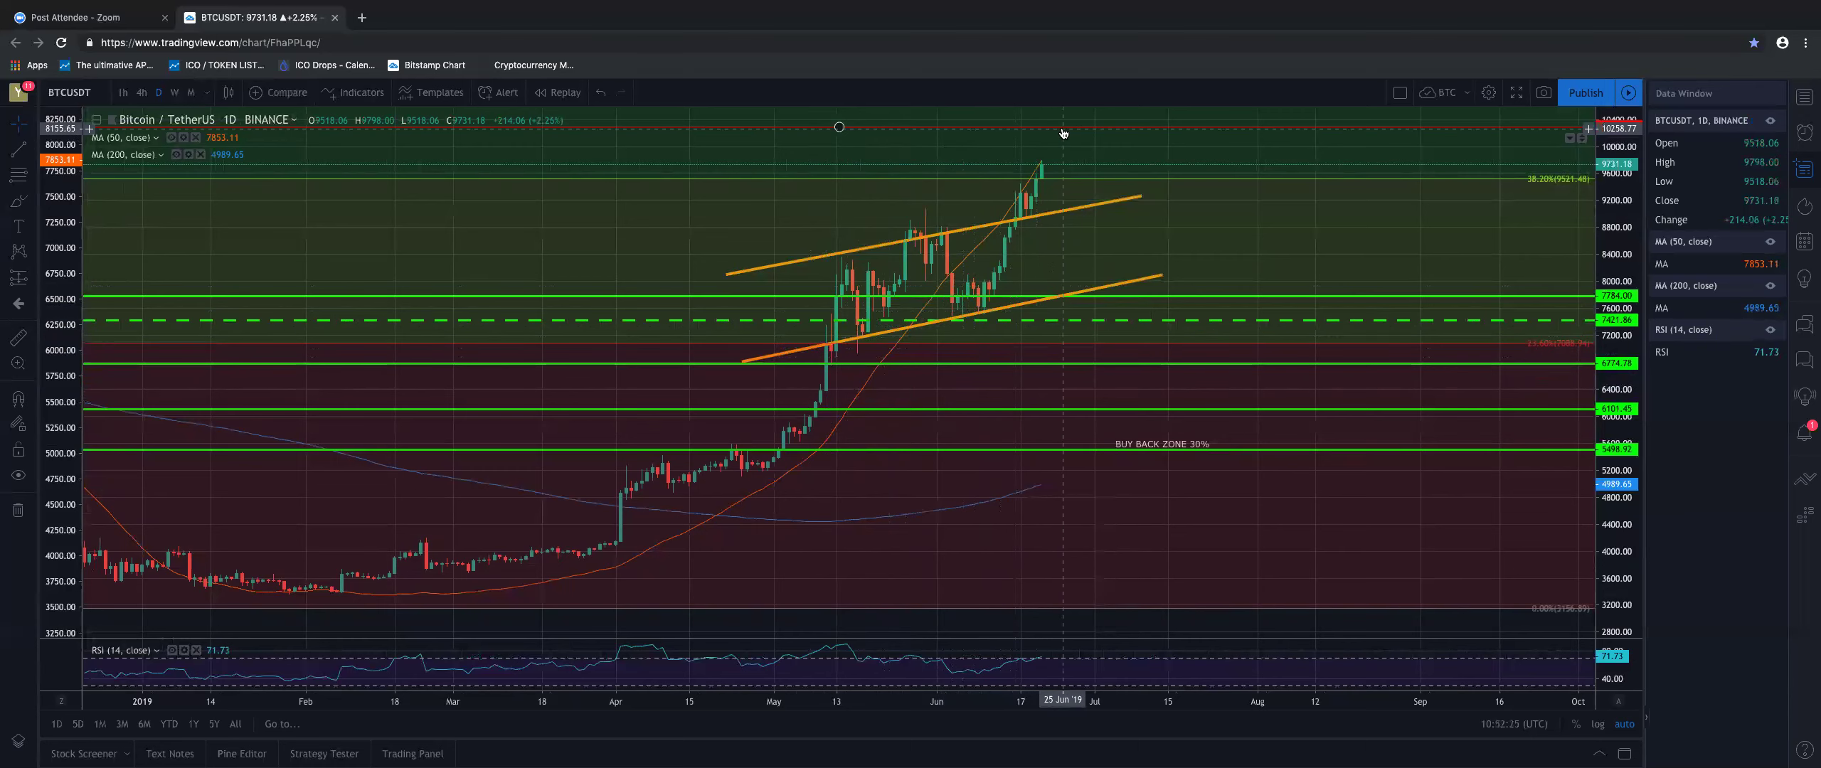
pyautogui.click(1050, 437)
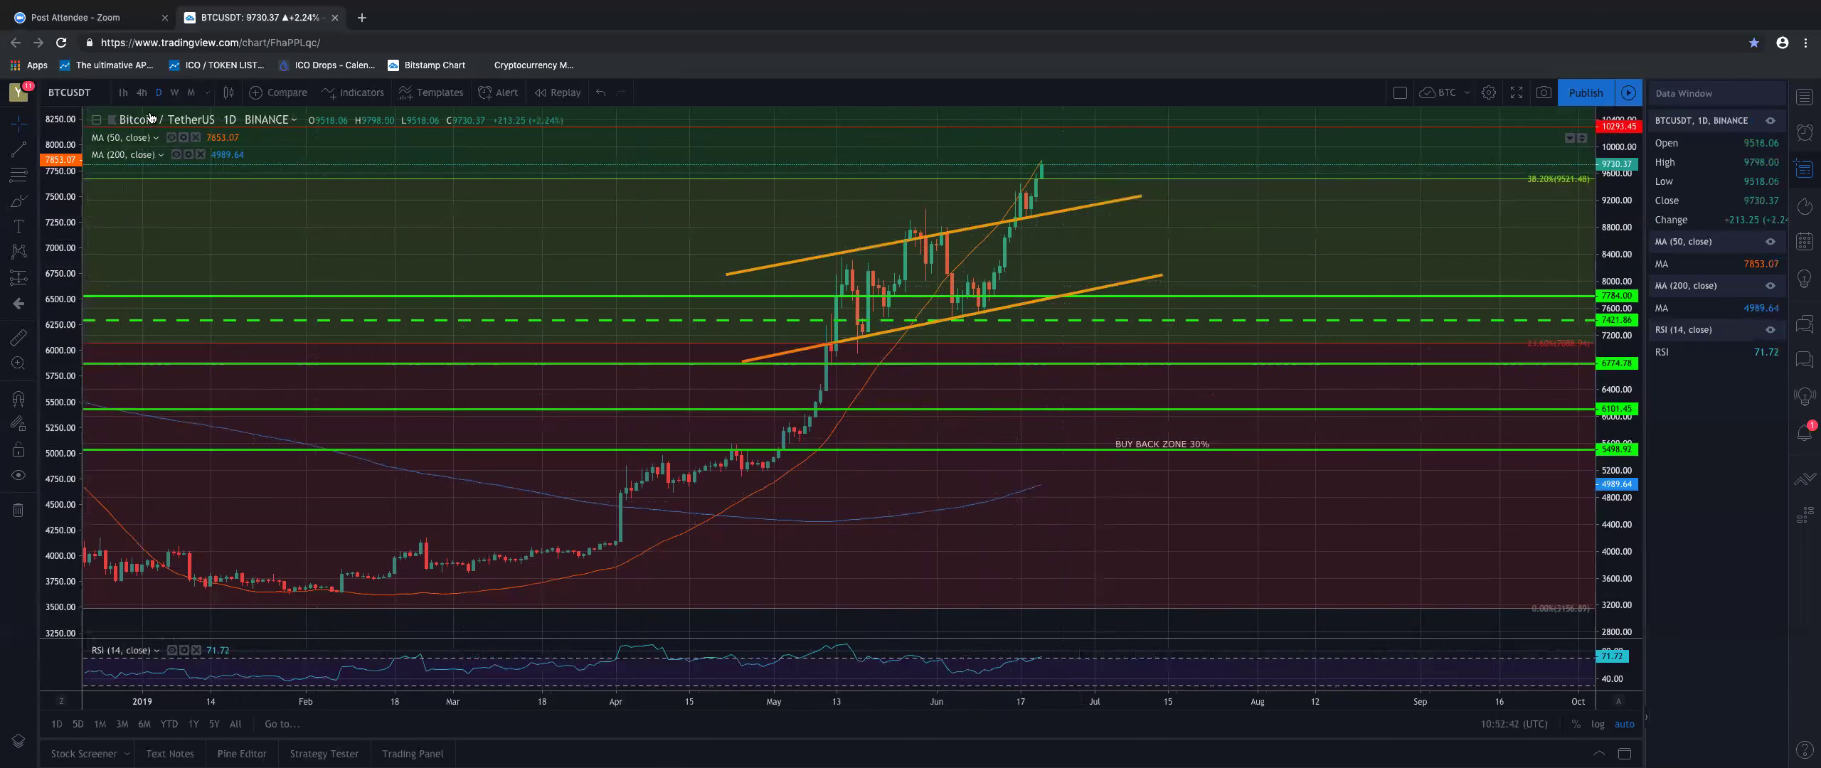
# Step: Switch the chart to 4-hour candles and pan to show earlier candles
pyautogui.click(141, 93)
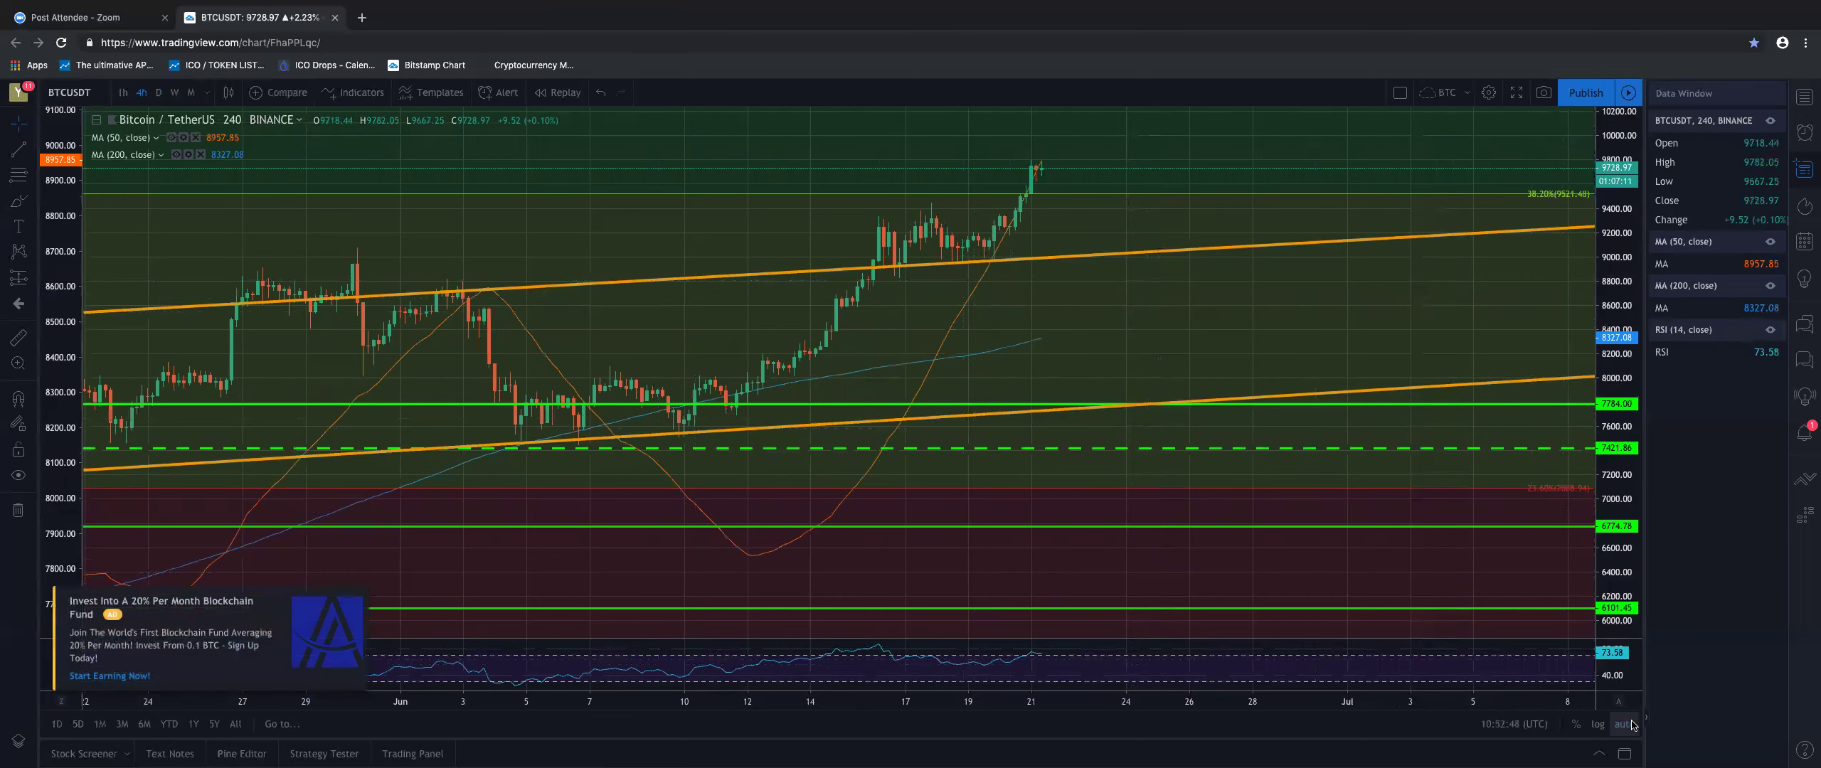
pyautogui.click(1257, 609)
pyautogui.moveTo(1066, 544); pyautogui.dragTo(1149, 546)
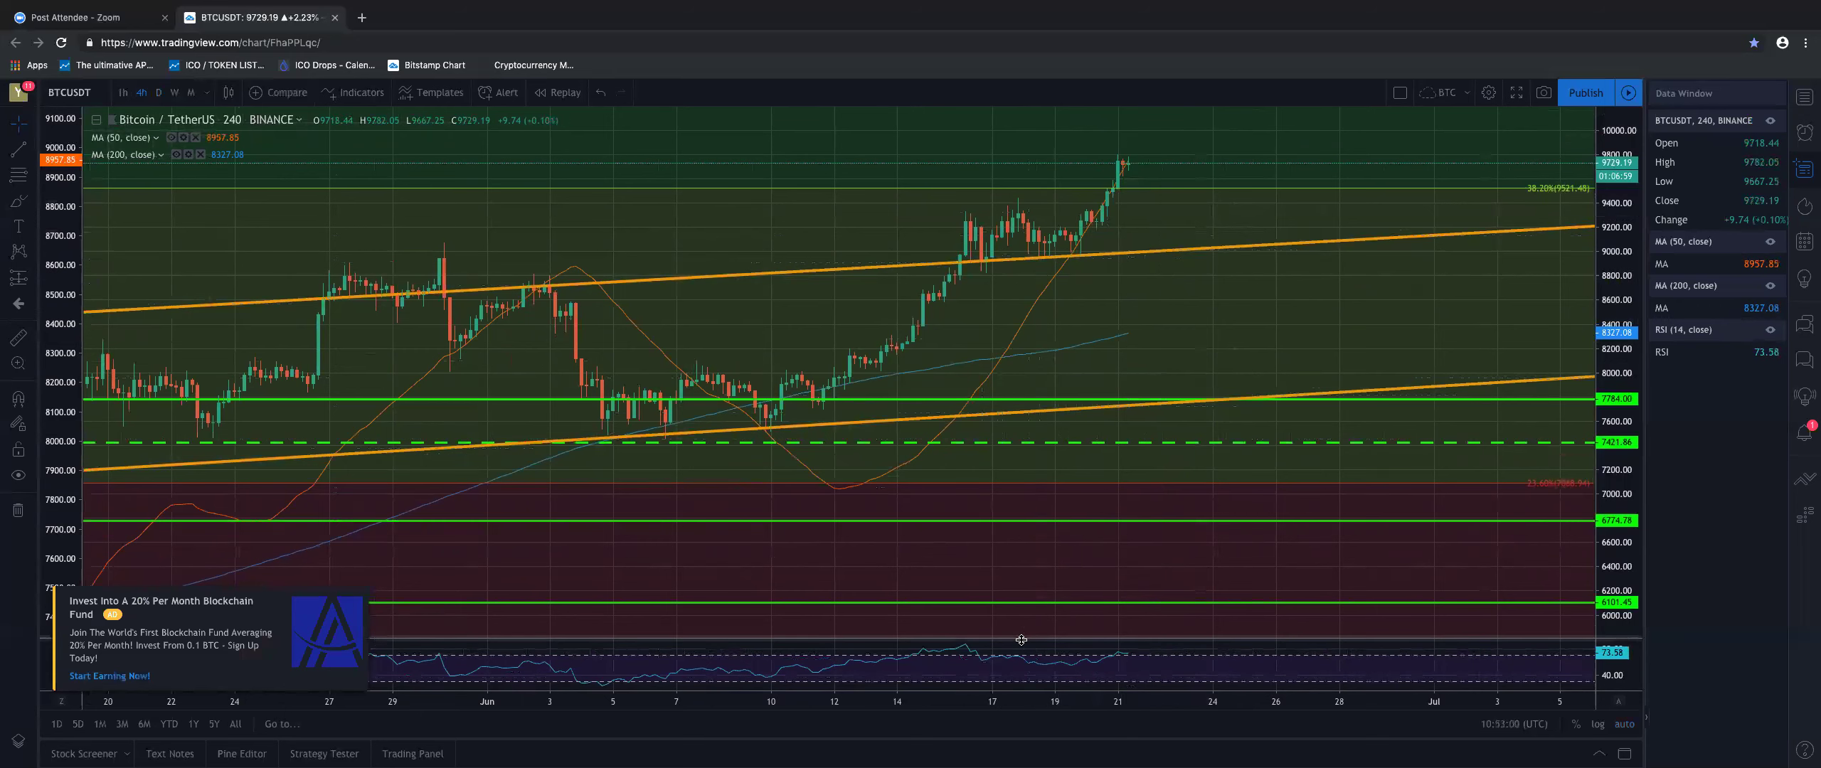
# Step: Enlarge the RSI pane, dismiss the upgrade advert, and compress the price scale
pyautogui.moveTo(1021, 640); pyautogui.dragTo(1038, 503)
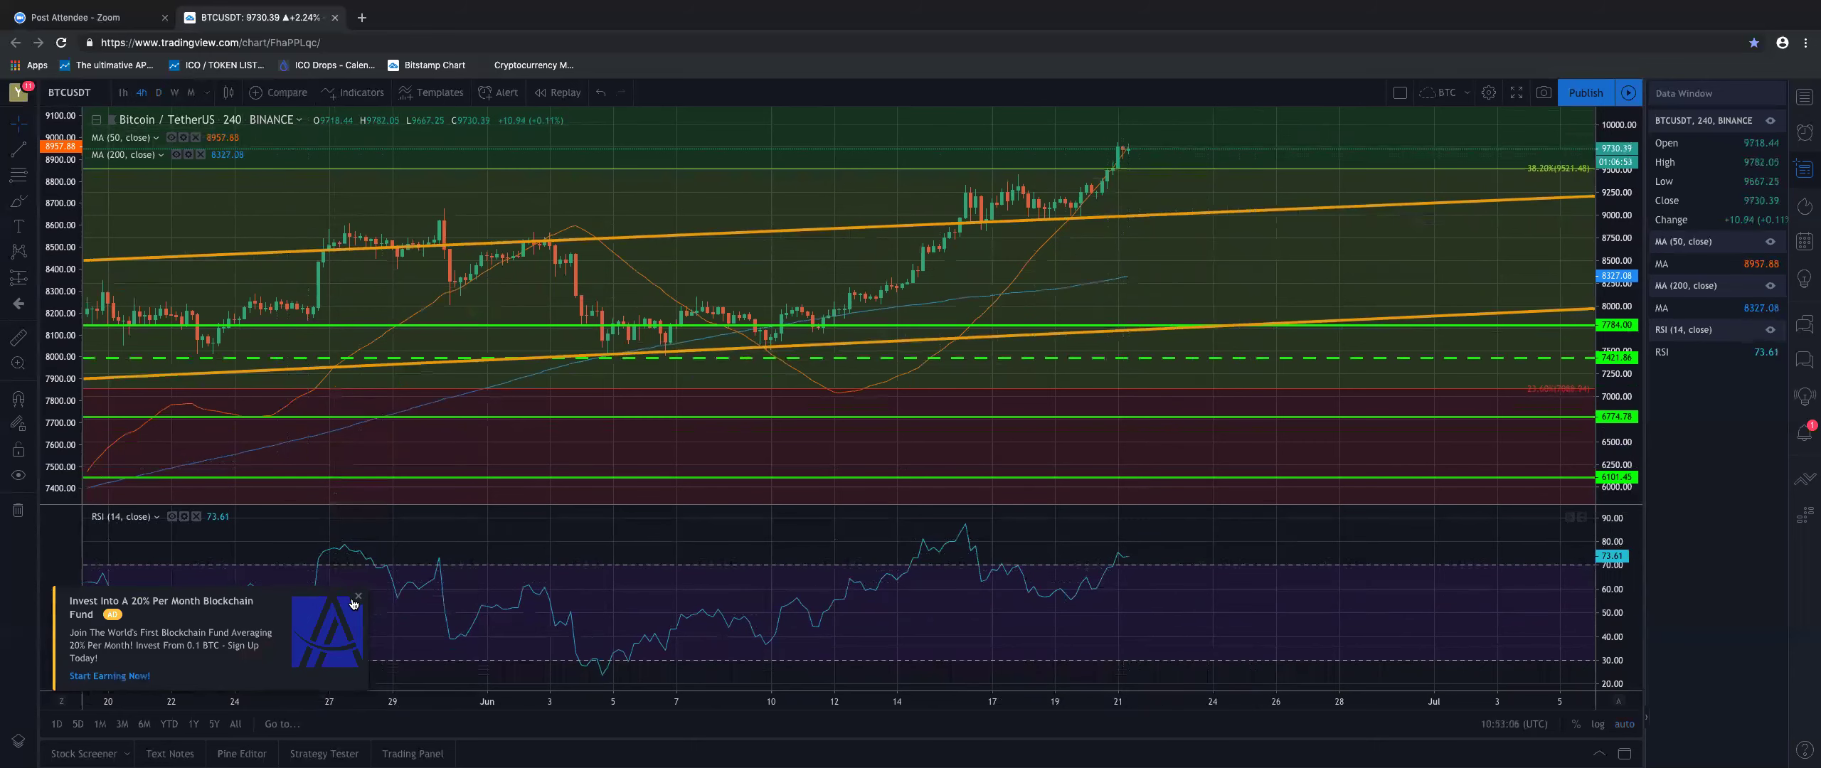
pyautogui.click(359, 598)
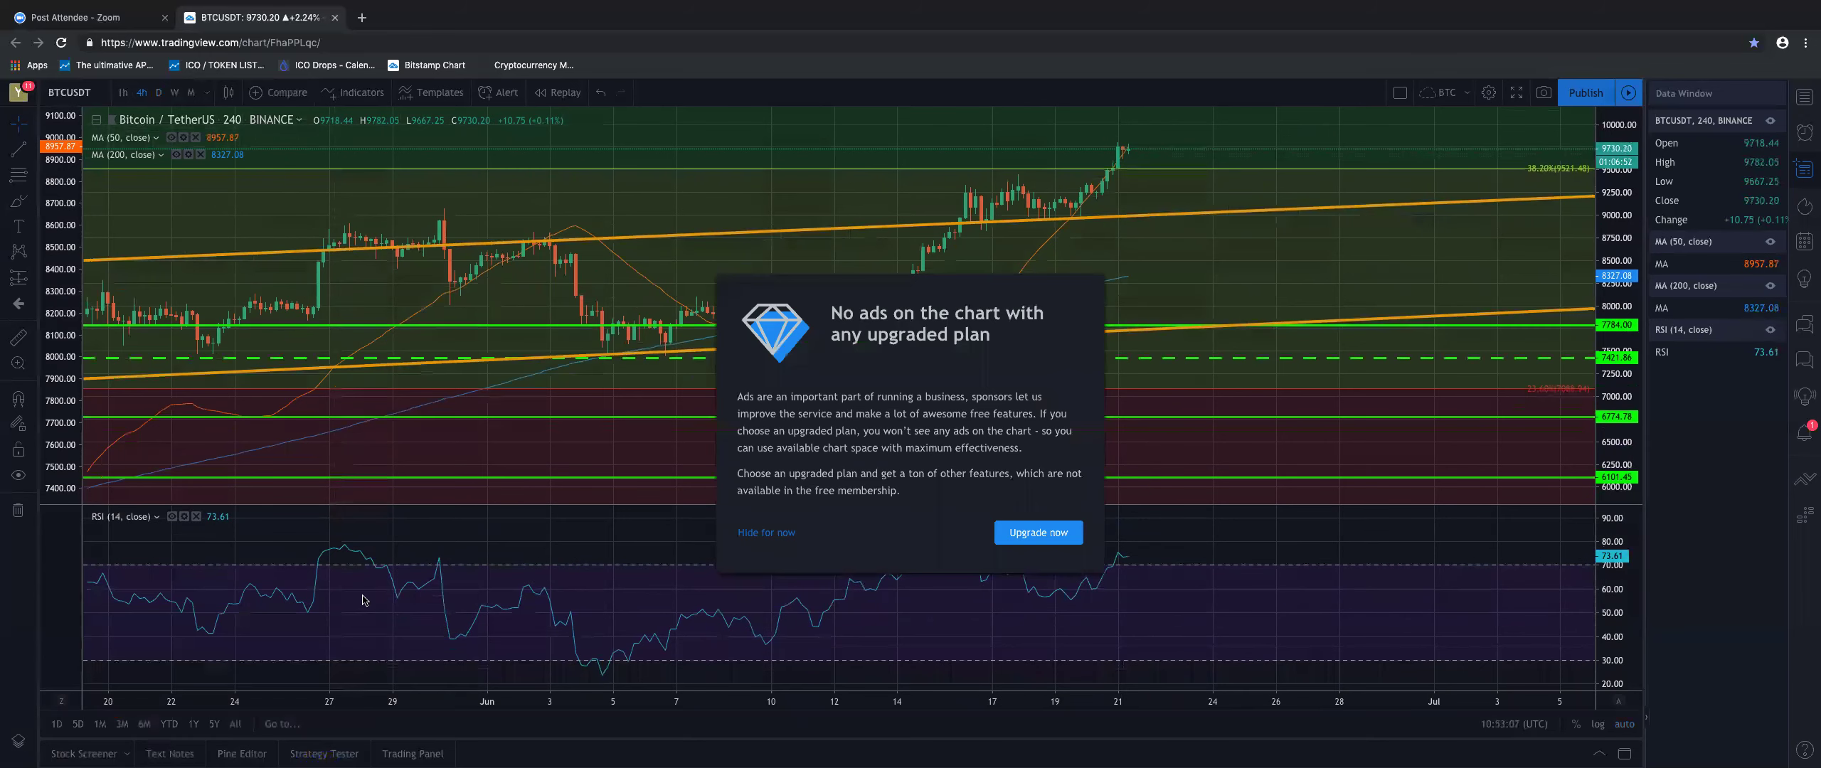
pyautogui.click(782, 534)
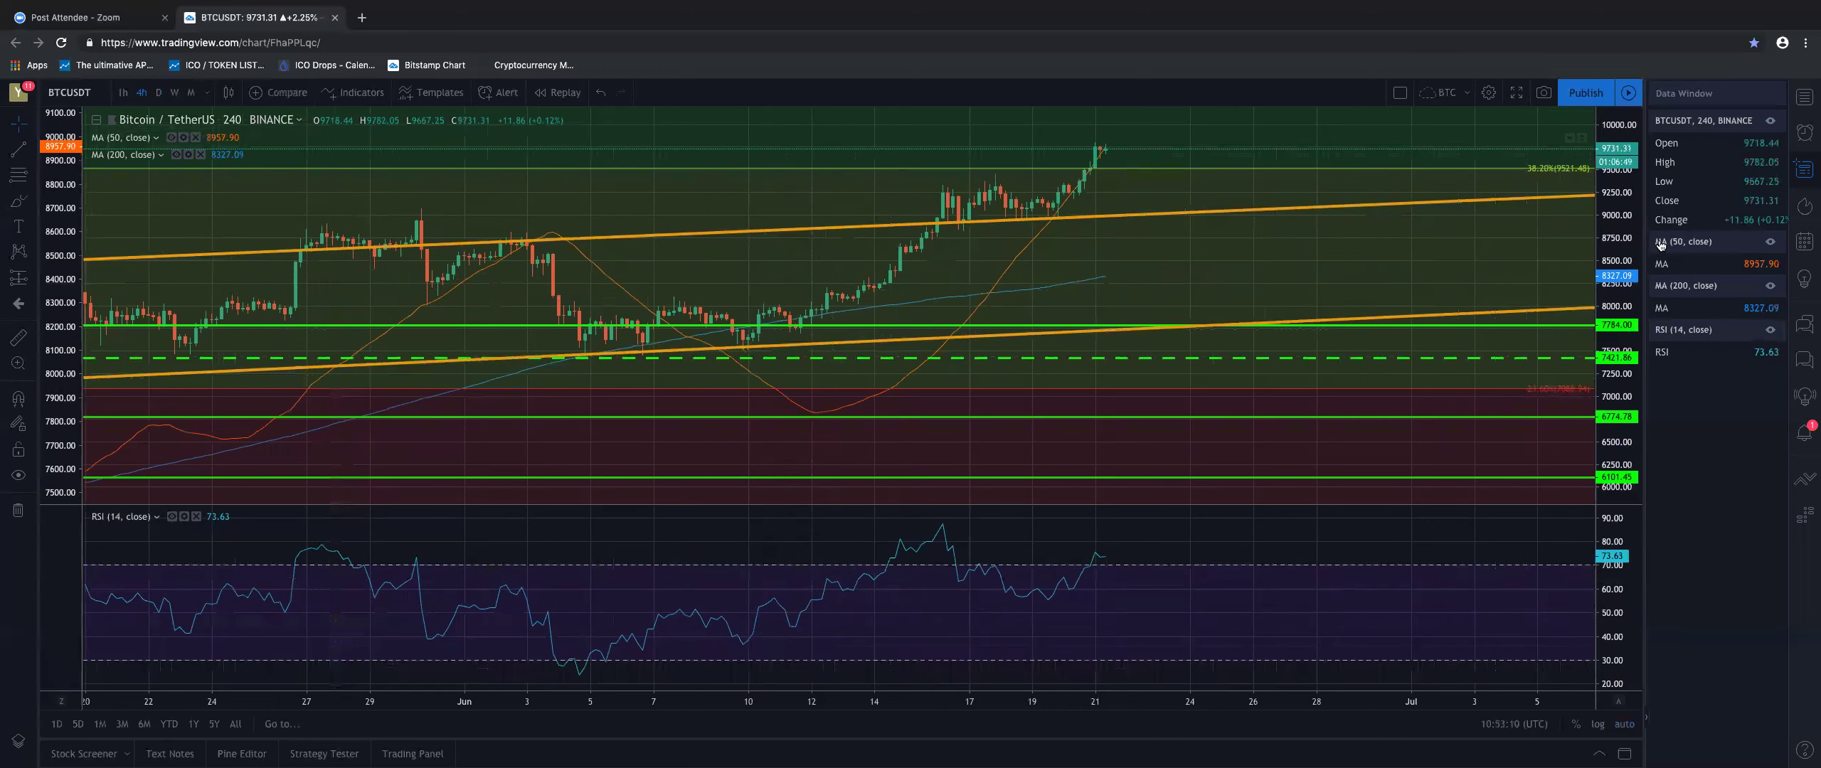
pyautogui.moveTo(1622, 216); pyautogui.dragTo(1617, 261)
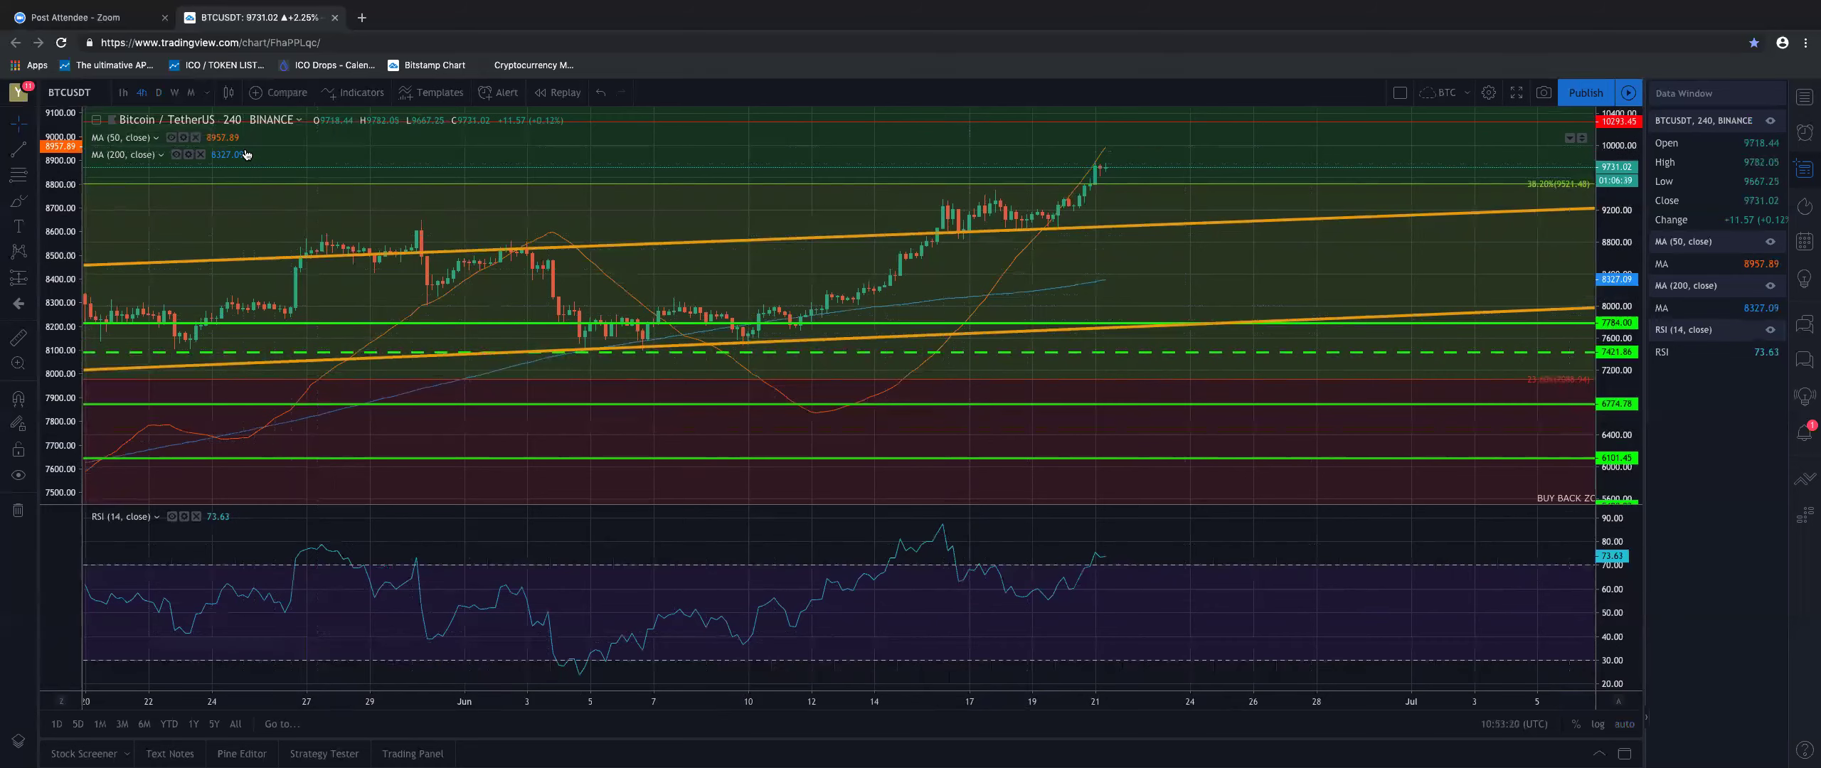
# Step: Search for 'fear and greed index' in a new Chrome tab
pyautogui.click(362, 22)
pyautogui.write('fea')
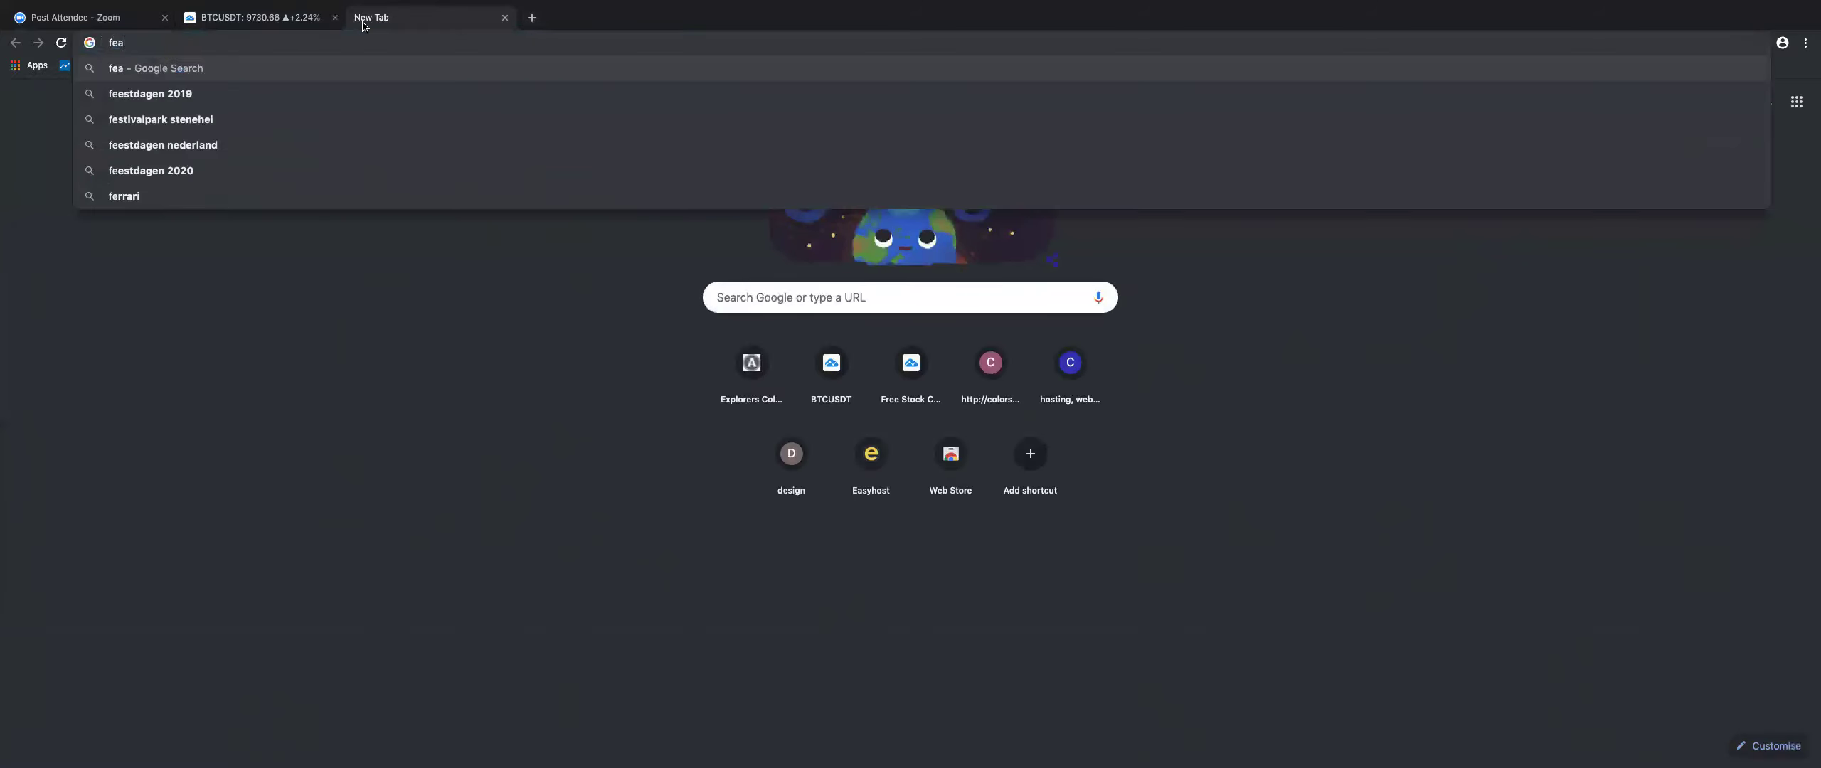
pyautogui.write('r')
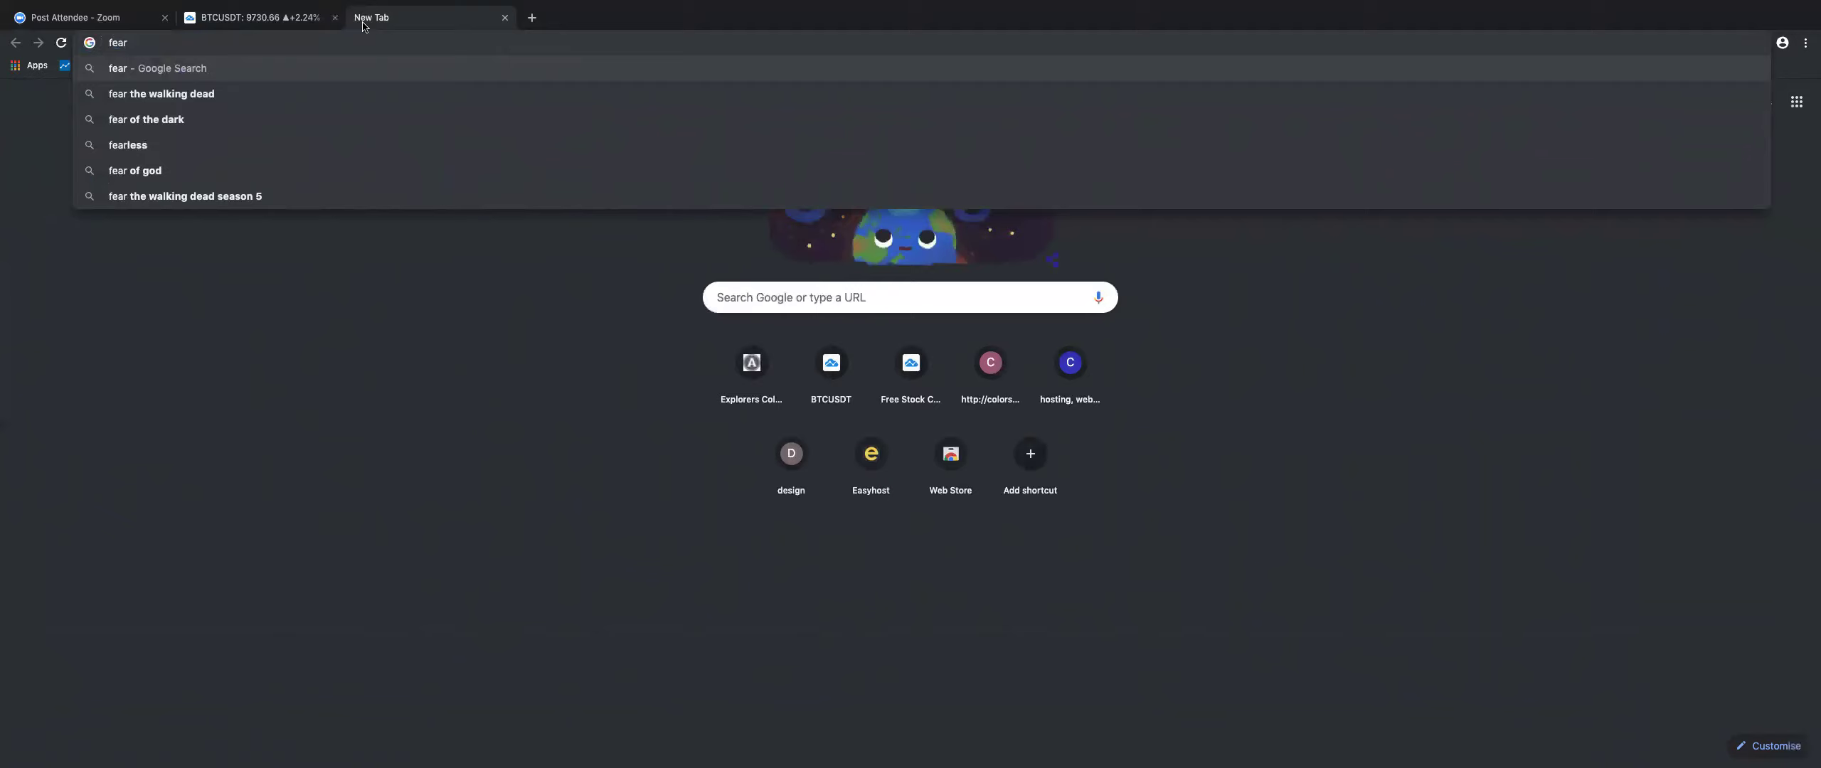
pyautogui.write(' and greed index')
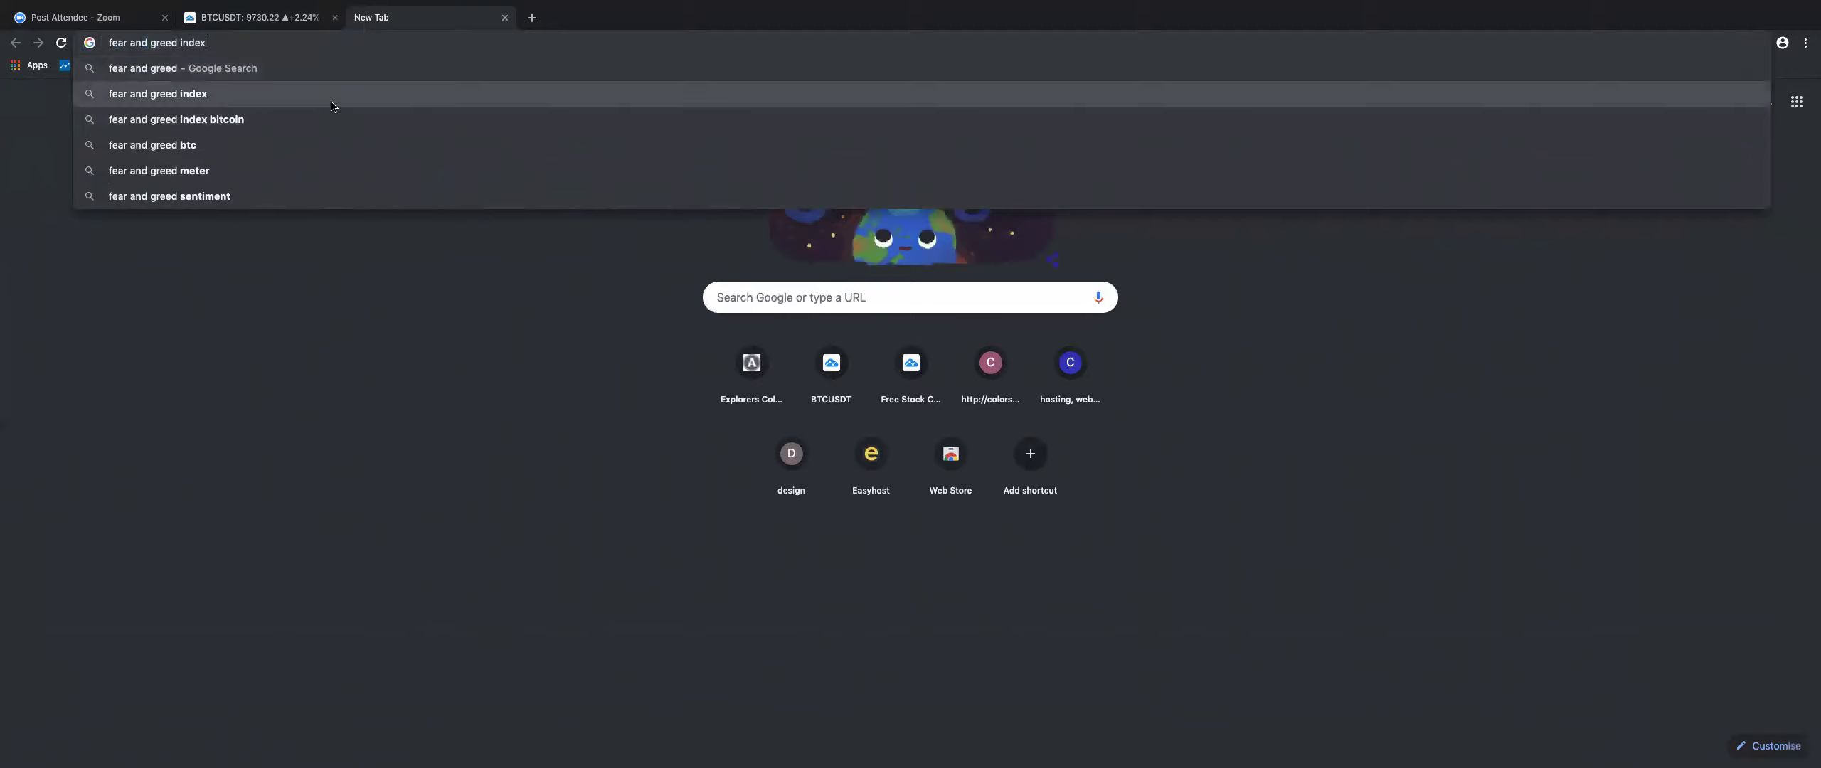
pyautogui.click(330, 100)
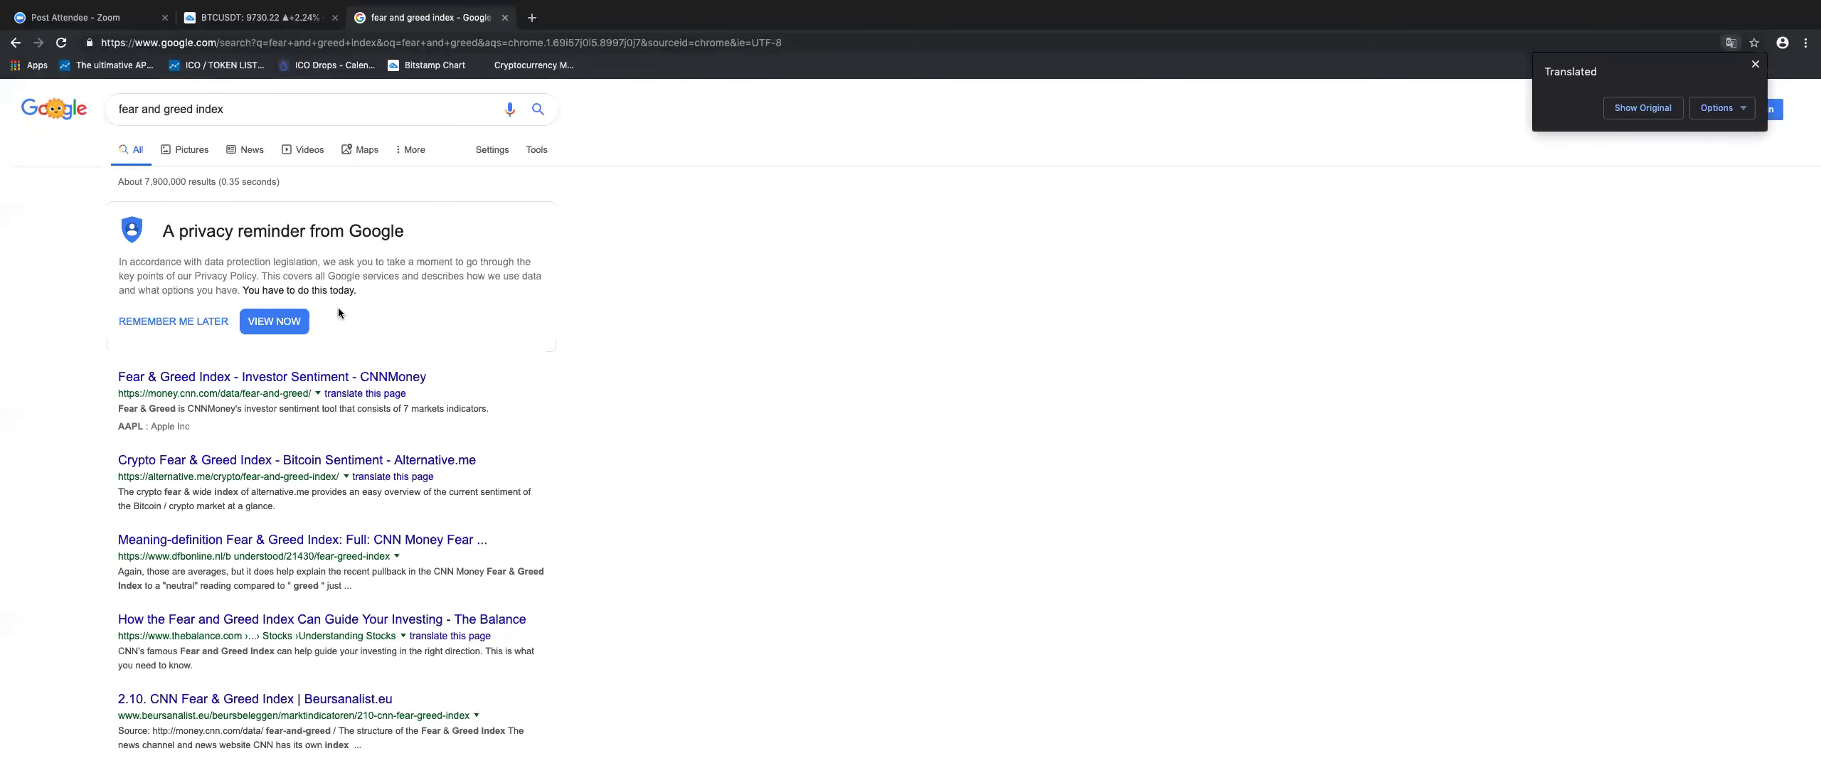
# Step: Read the Crypto Fear & Greed Index (84, Extreme Greed), then view BTC/USDT on weekly candles
pyautogui.click(244, 460)
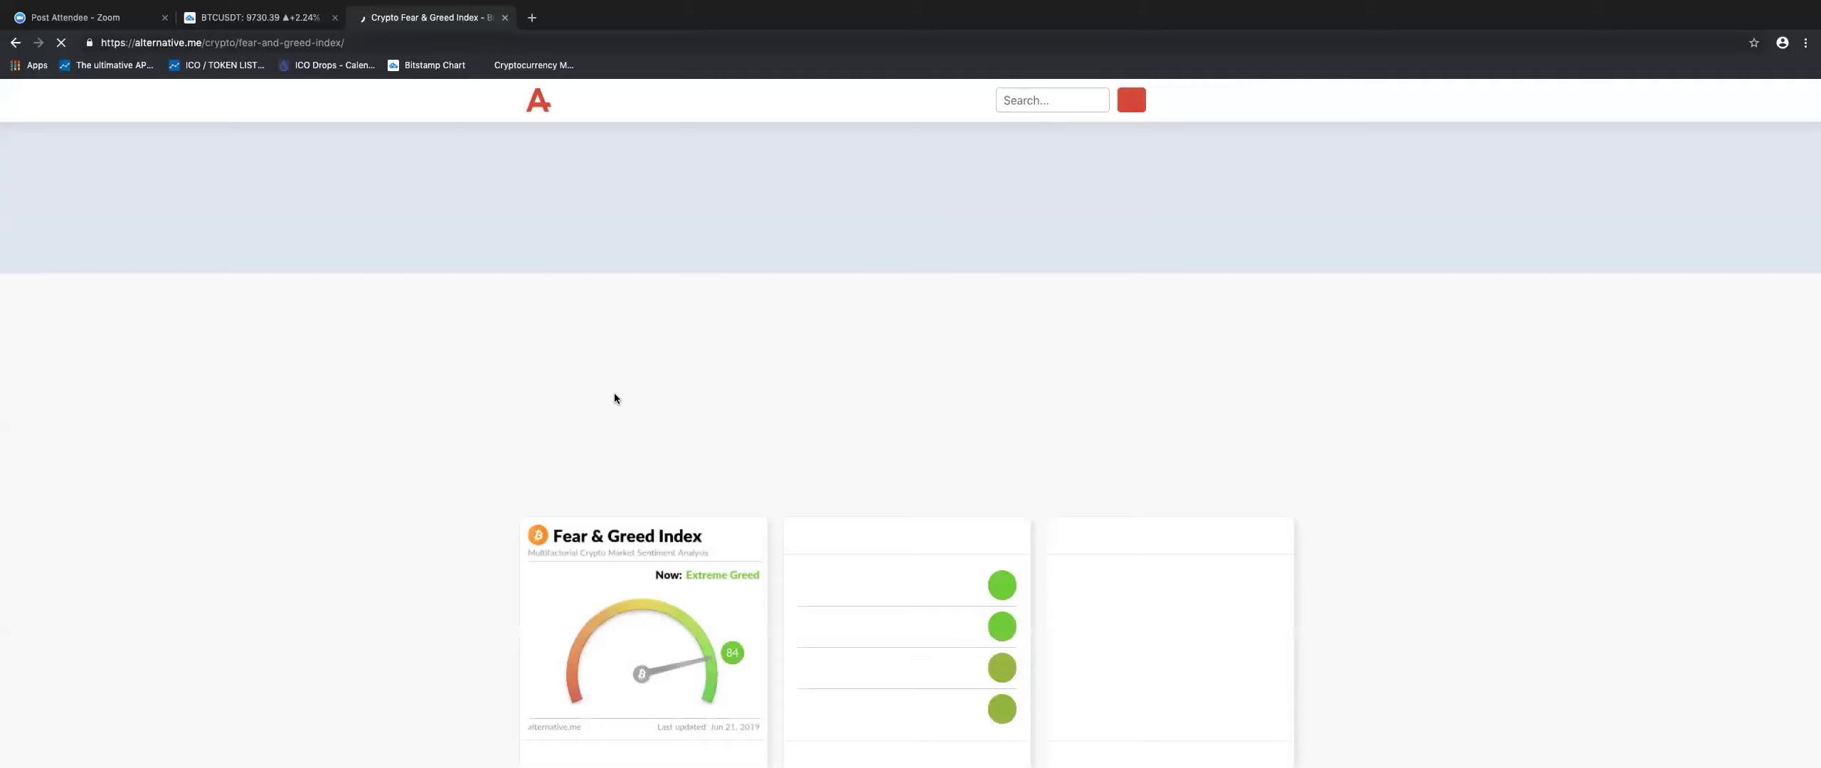
pyautogui.scroll(-3, 719, 456)
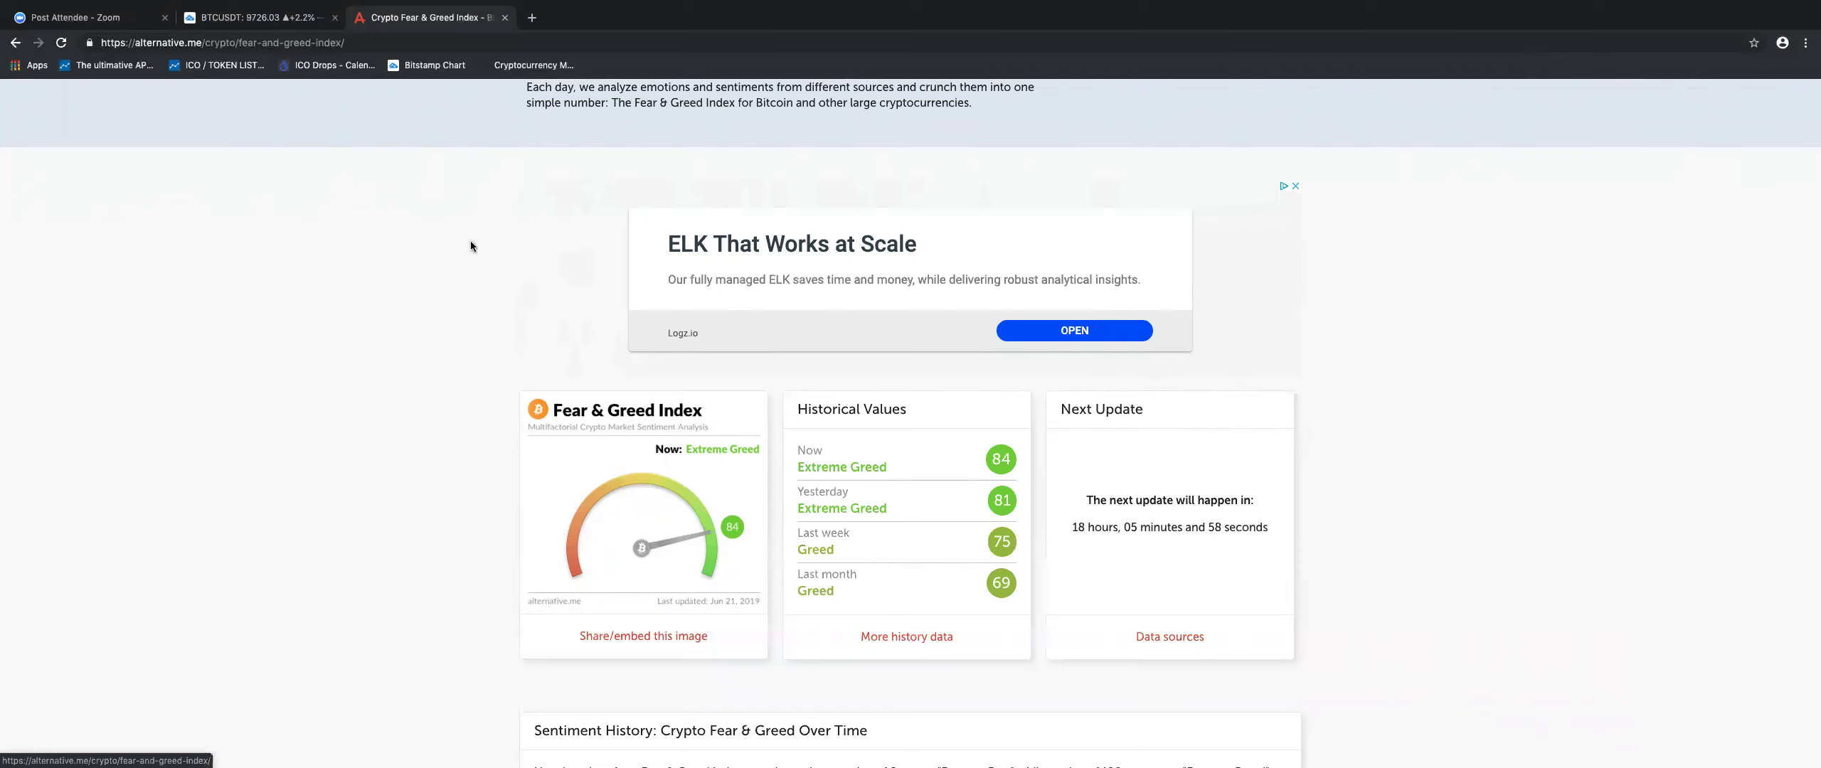
pyautogui.click(292, 21)
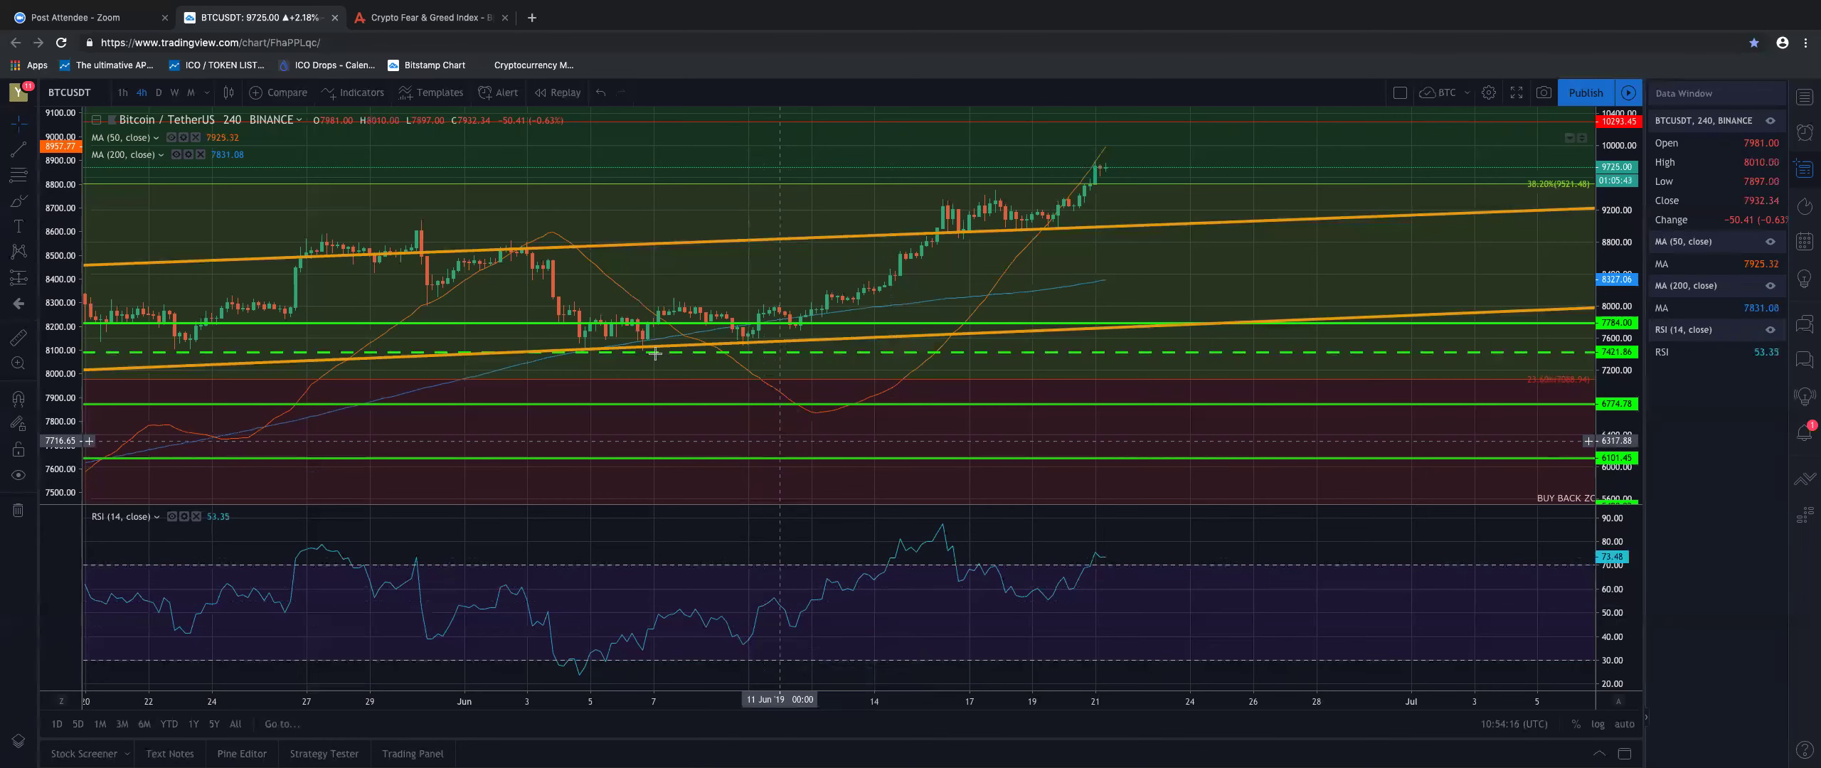
pyautogui.click(174, 92)
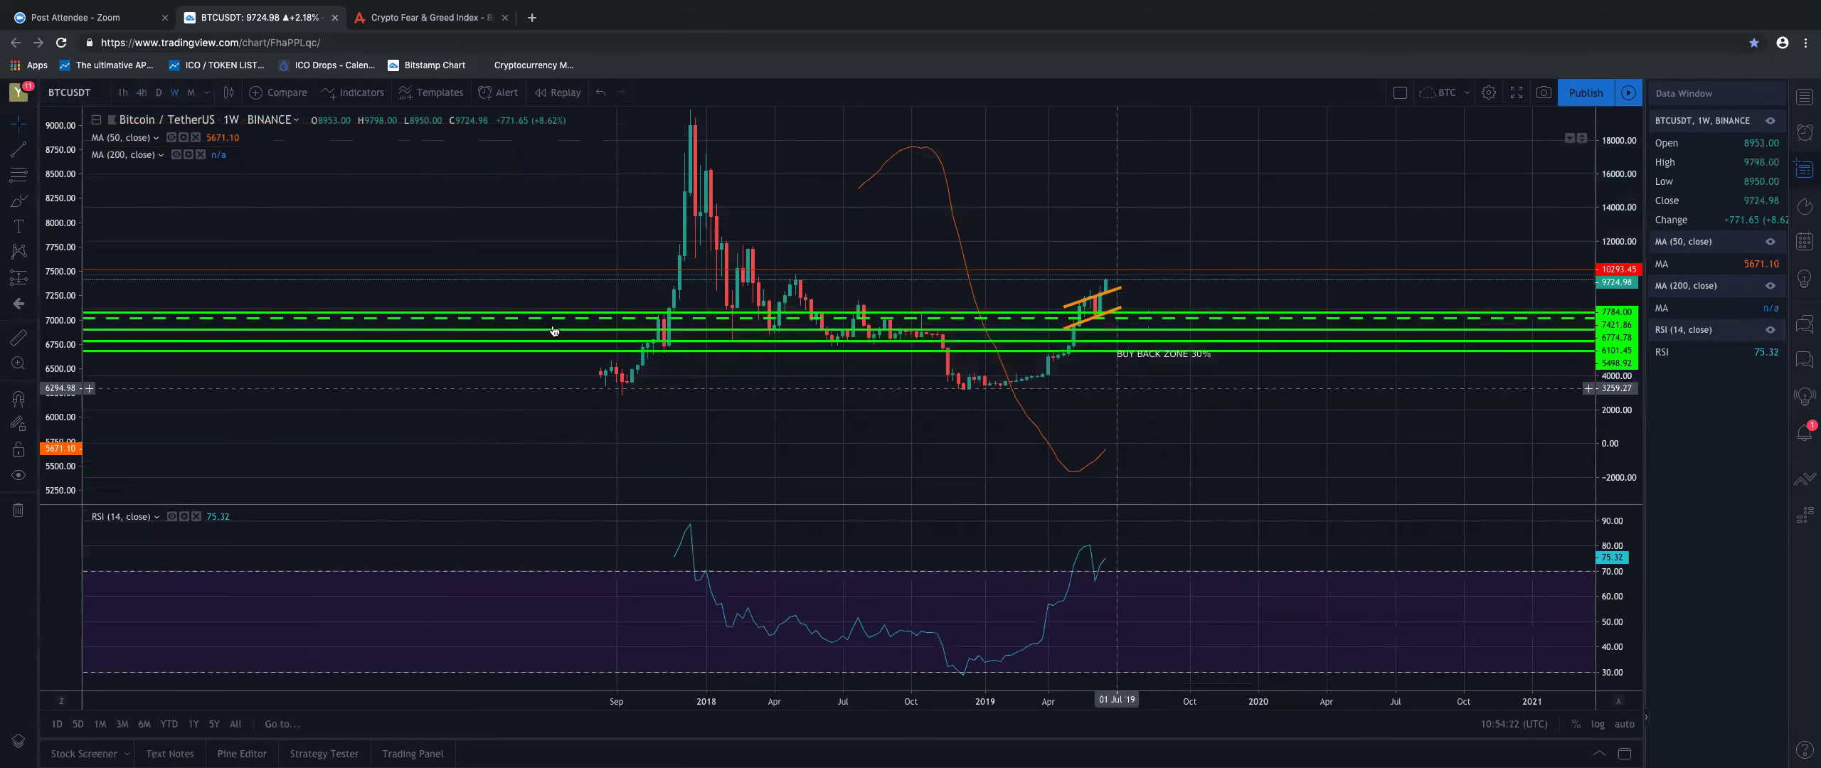
# Step: Delete the lower and upper orange channel trend lines from the weekly chart
pyautogui.click(1084, 324)
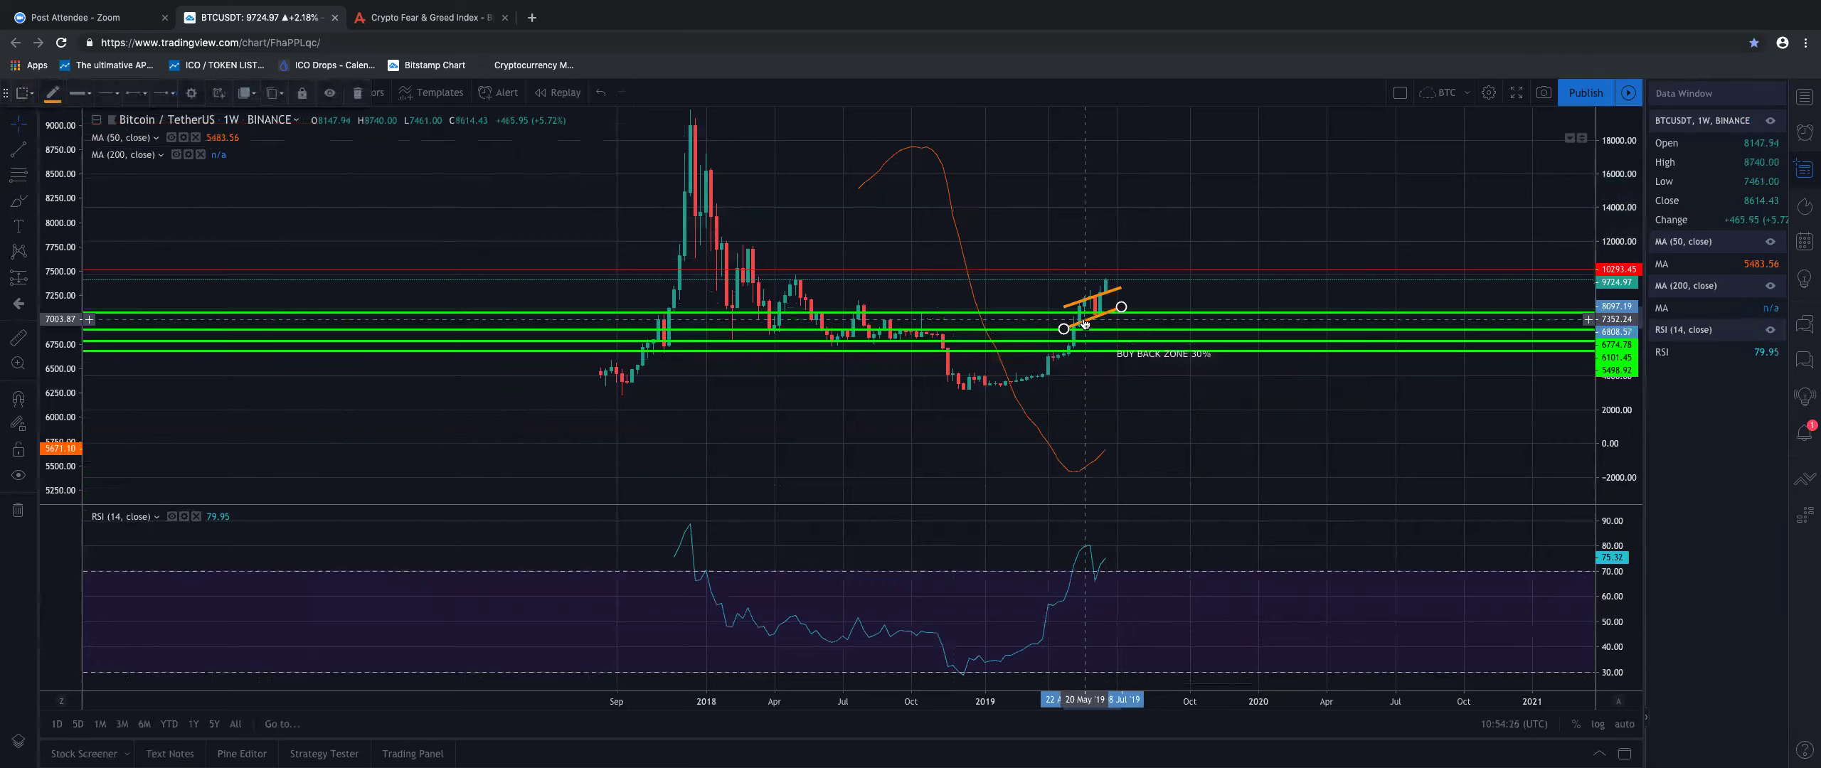
pyautogui.press('Delete')
pyautogui.click(1074, 301)
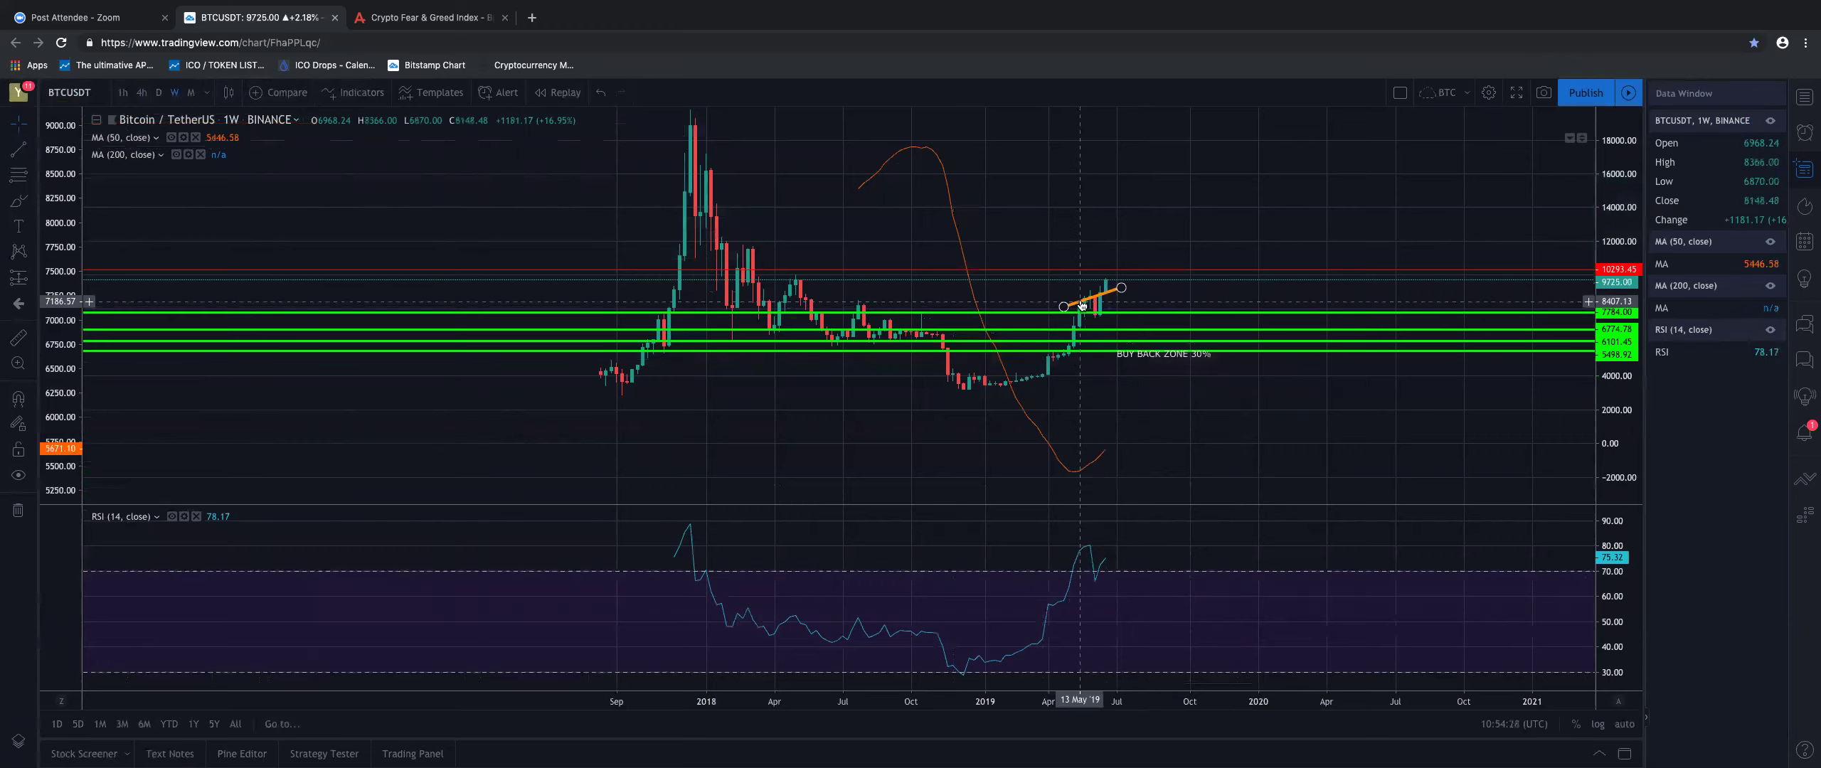
pyautogui.press('Delete')
pyautogui.click(12, 174)
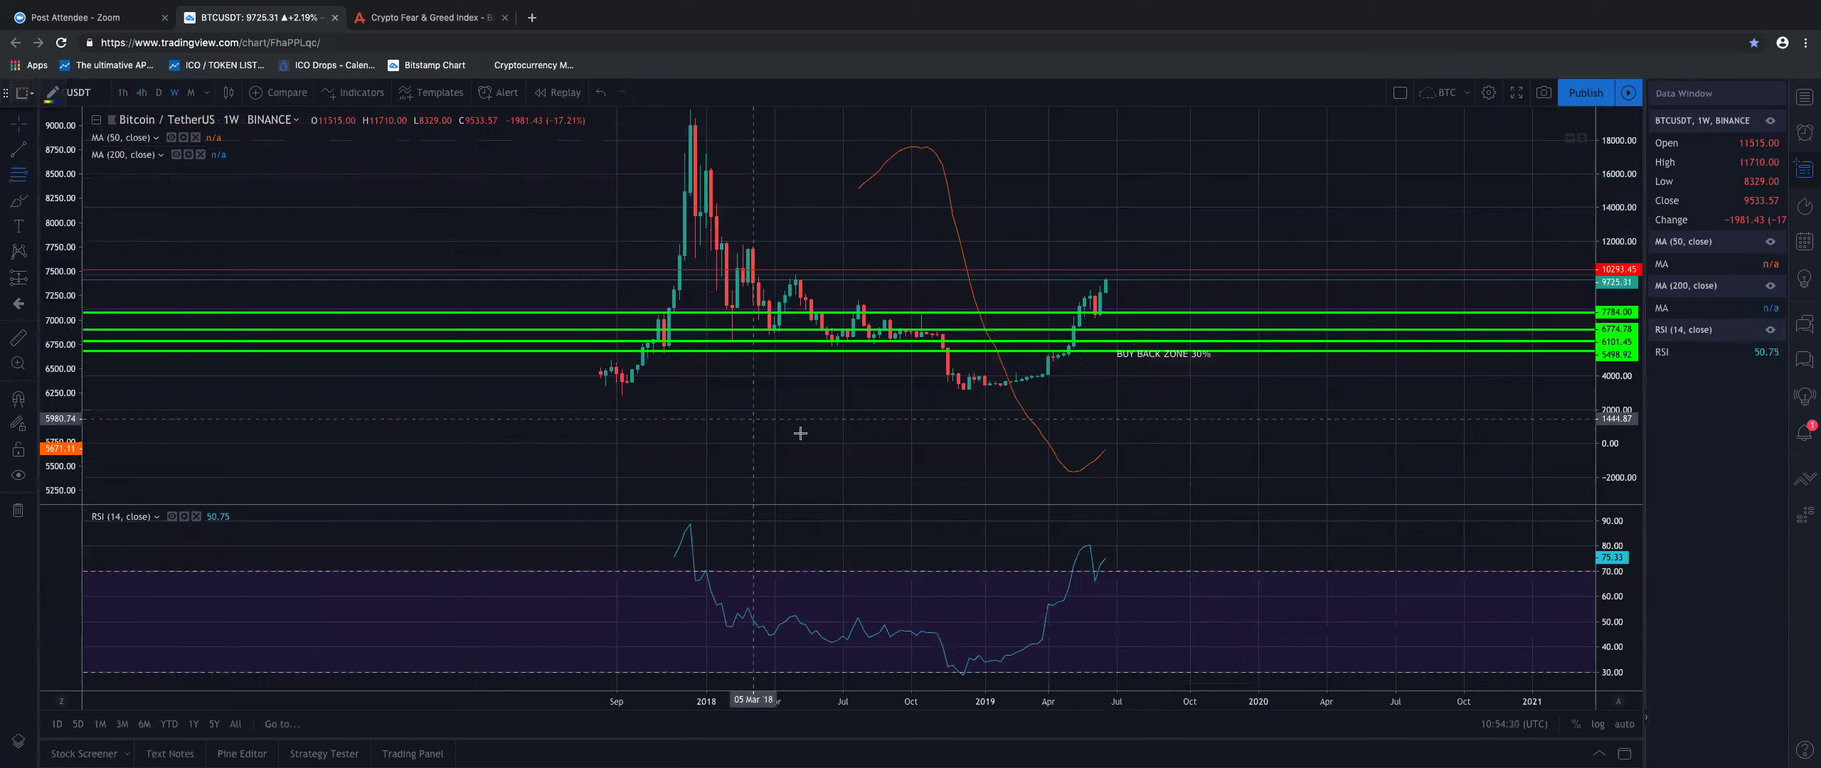
# Step: Draw a Fibonacci retracement from the Sep '18 low (3,174) to the Jun '19 high (10,293)
pyautogui.click(906, 390)
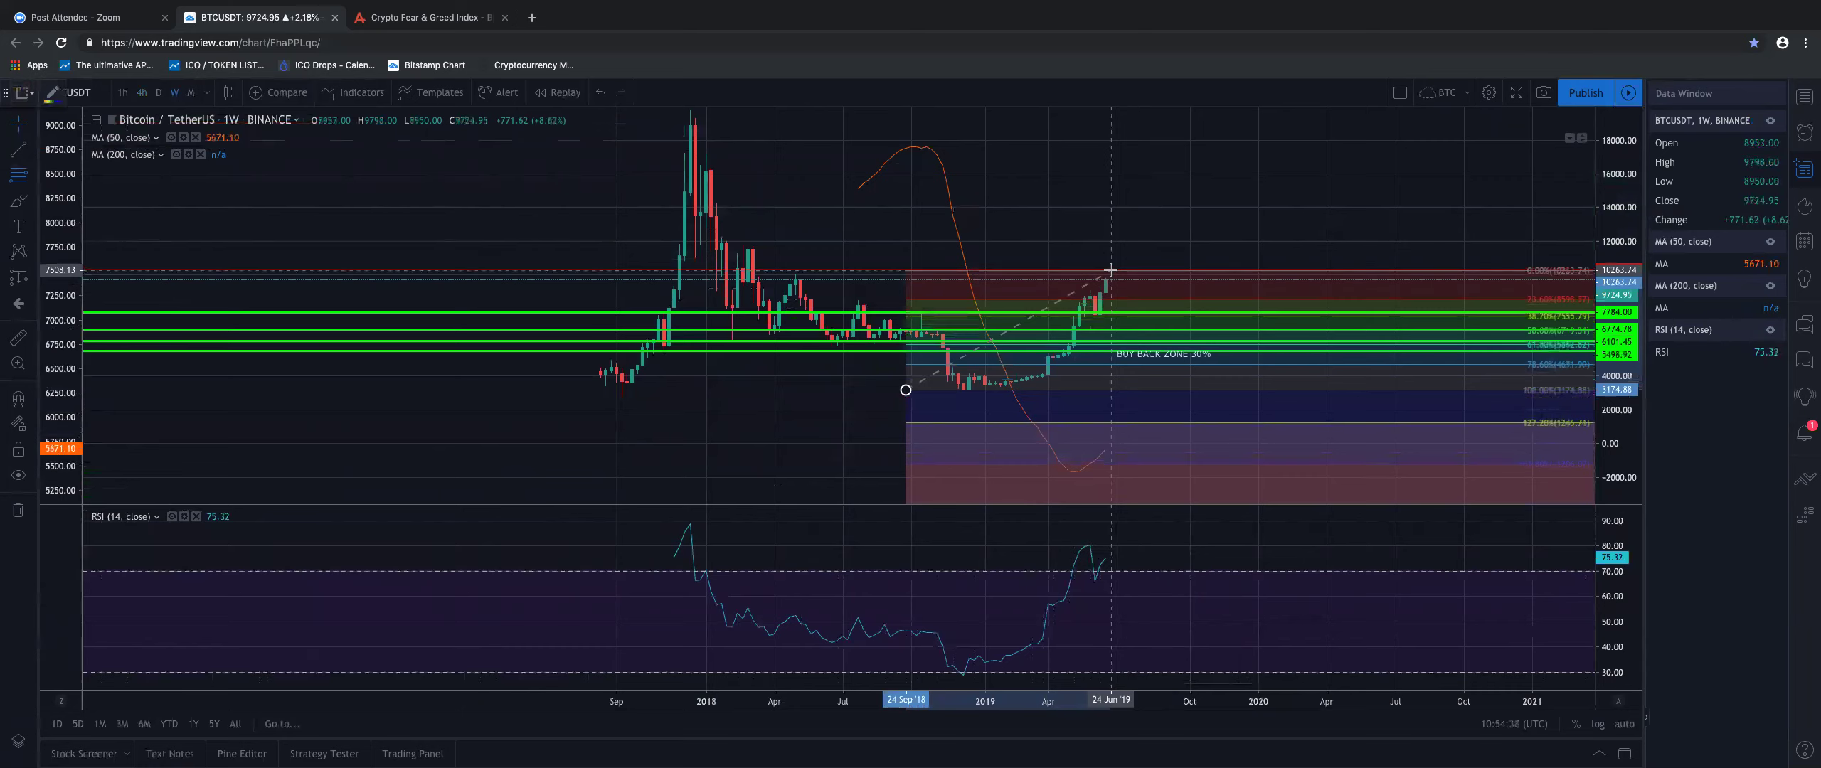
pyautogui.click(1110, 271)
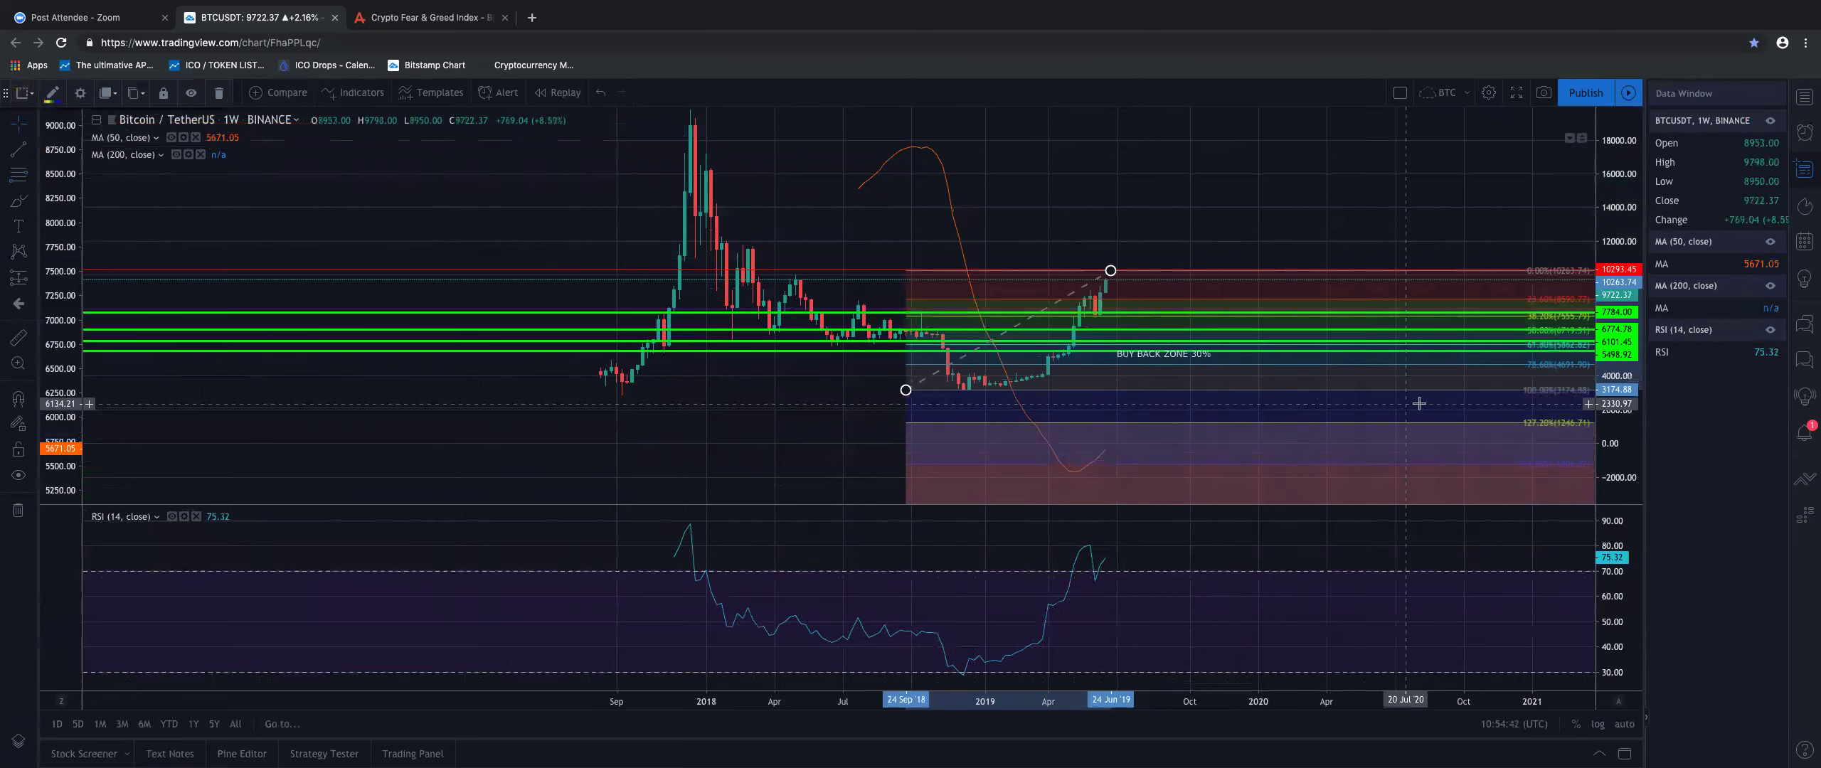
pyautogui.press('Escape')
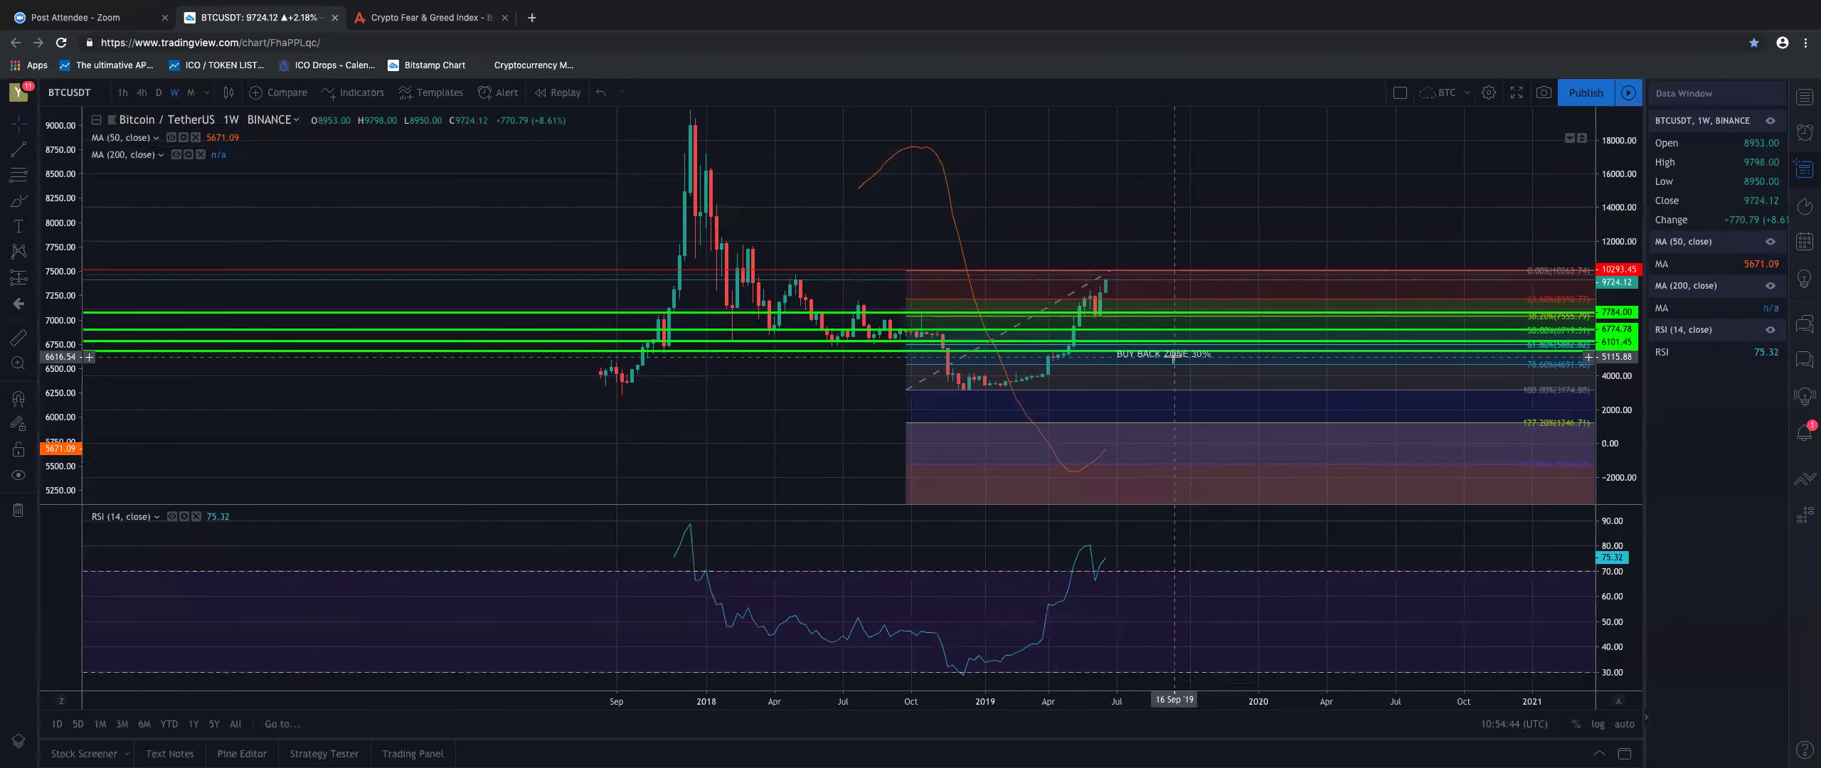
# Step: Nudge the BUY BACK ZONE 30% label up, stretch the price axis and recenter the candles
pyautogui.moveTo(1173, 355); pyautogui.dragTo(1164, 343)
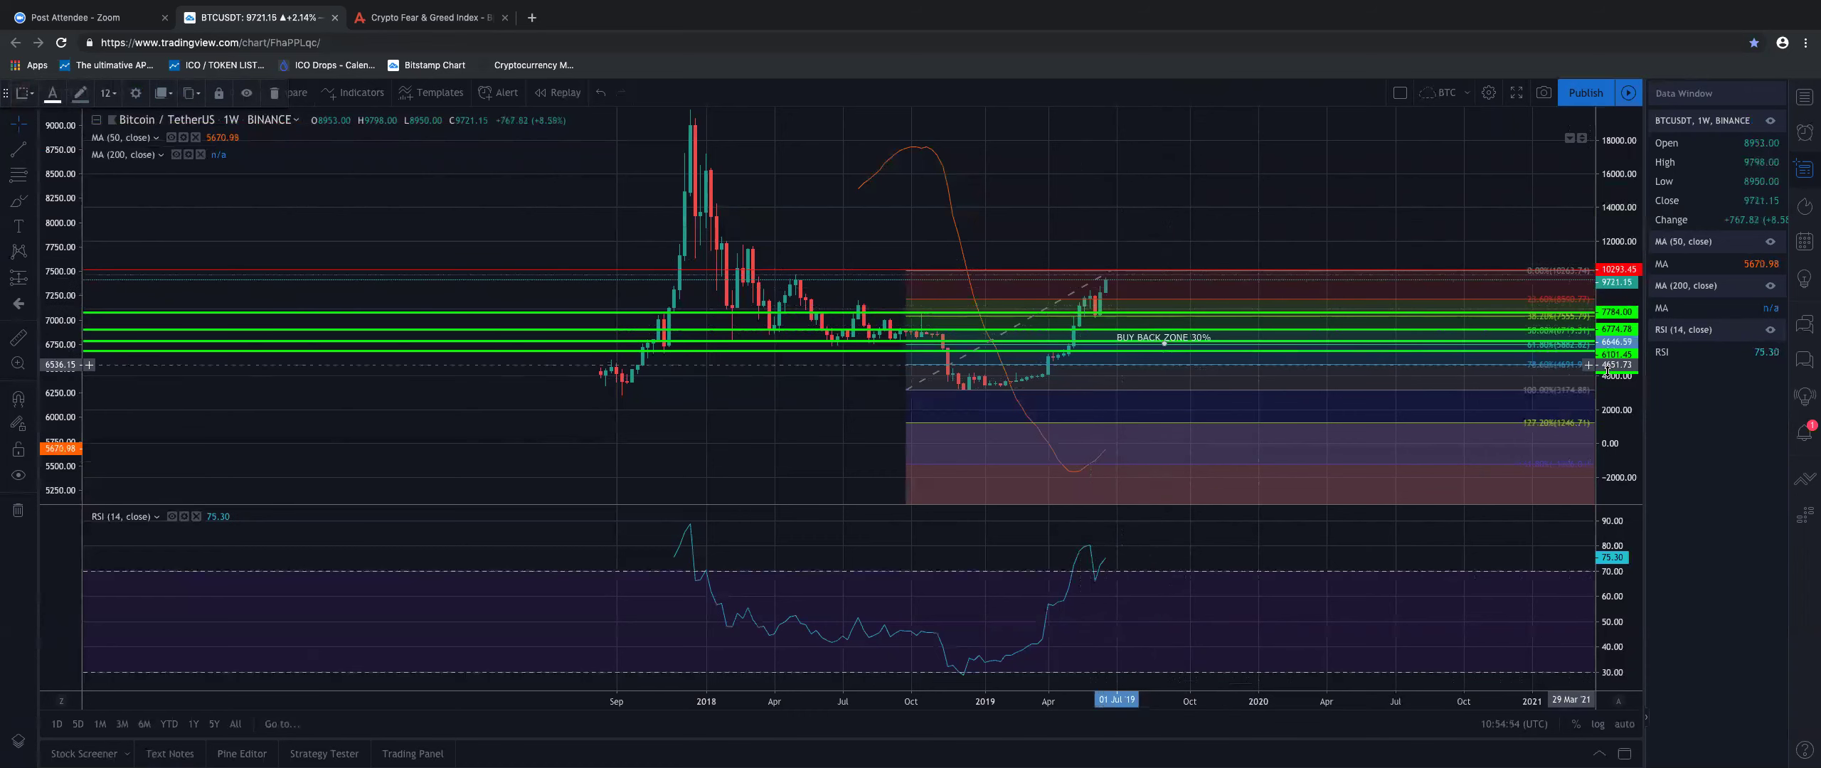
pyautogui.moveTo(1610, 352); pyautogui.dragTo(1611, 334)
pyautogui.moveTo(538, 278); pyautogui.dragTo(507, 263)
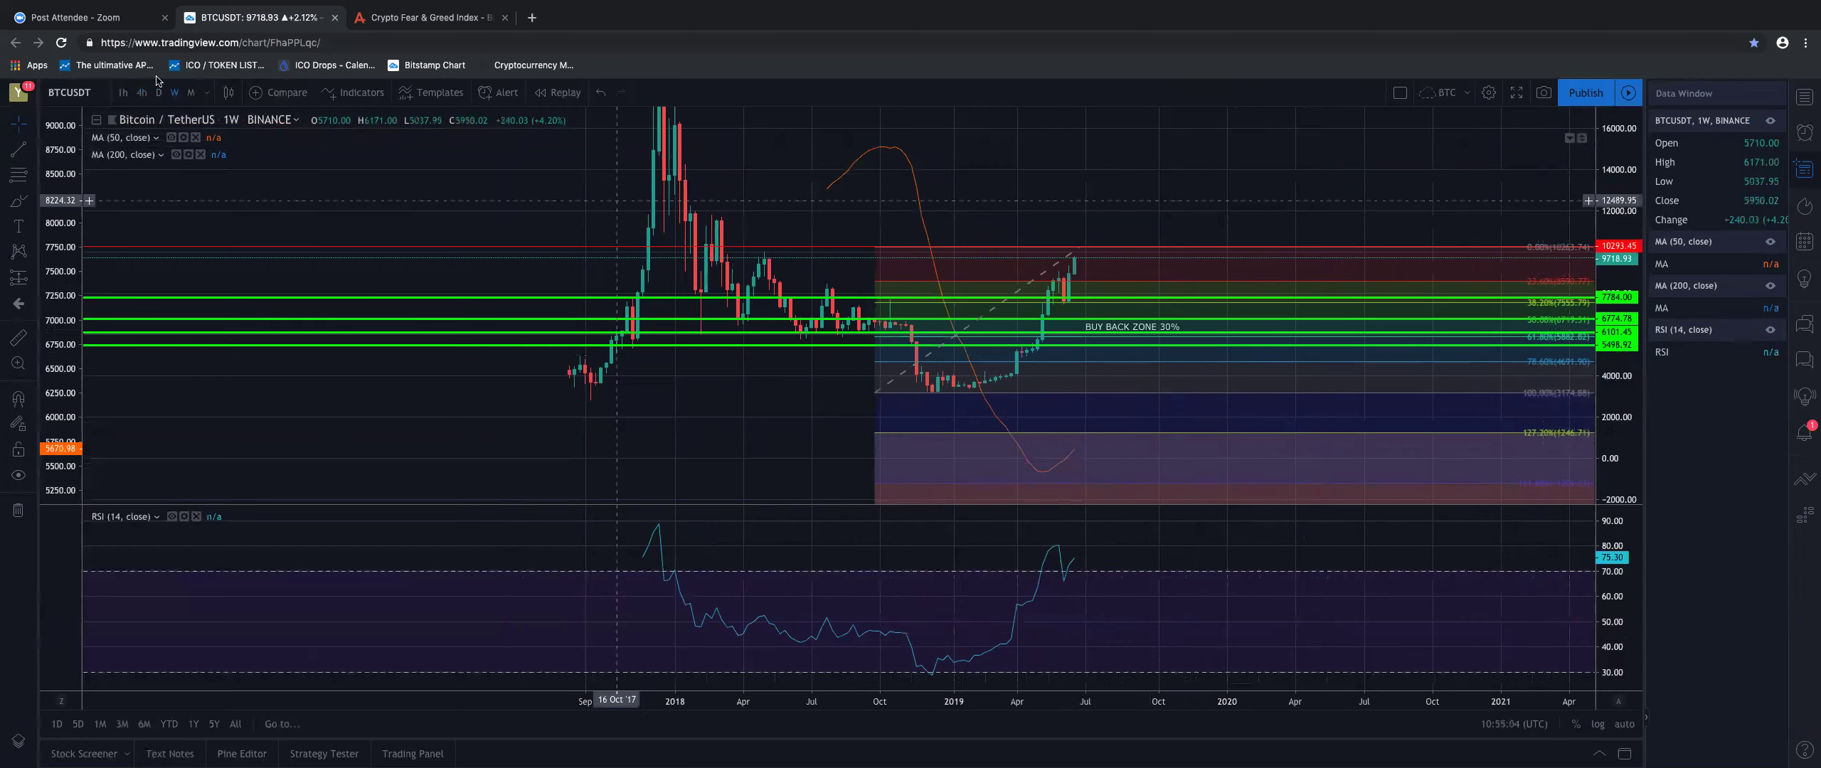
pyautogui.click(17, 343)
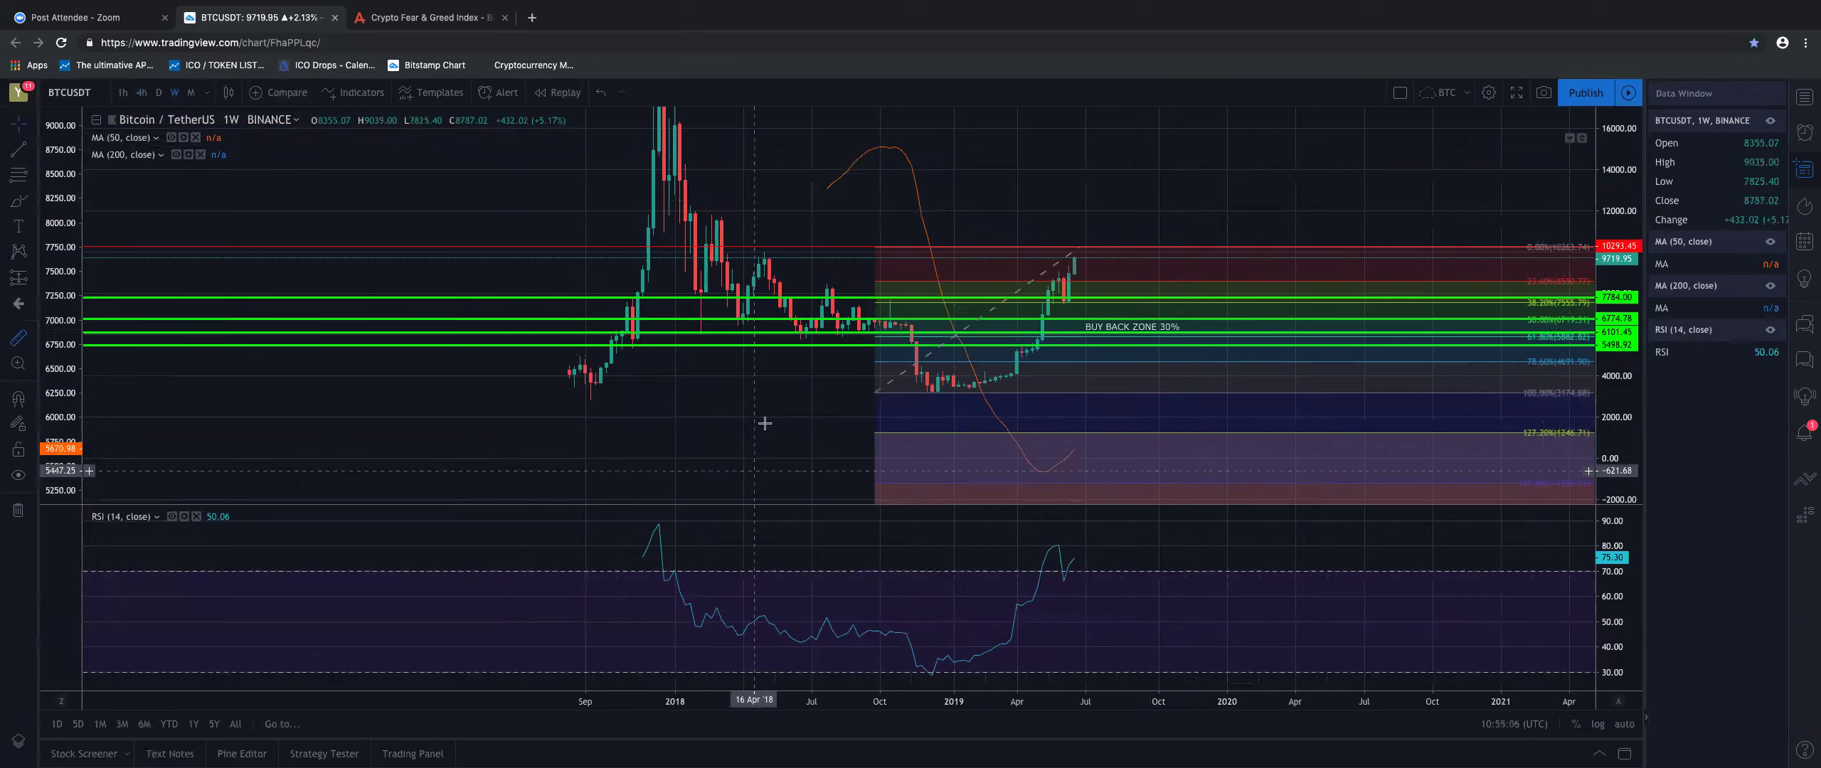
pyautogui.click(868, 246)
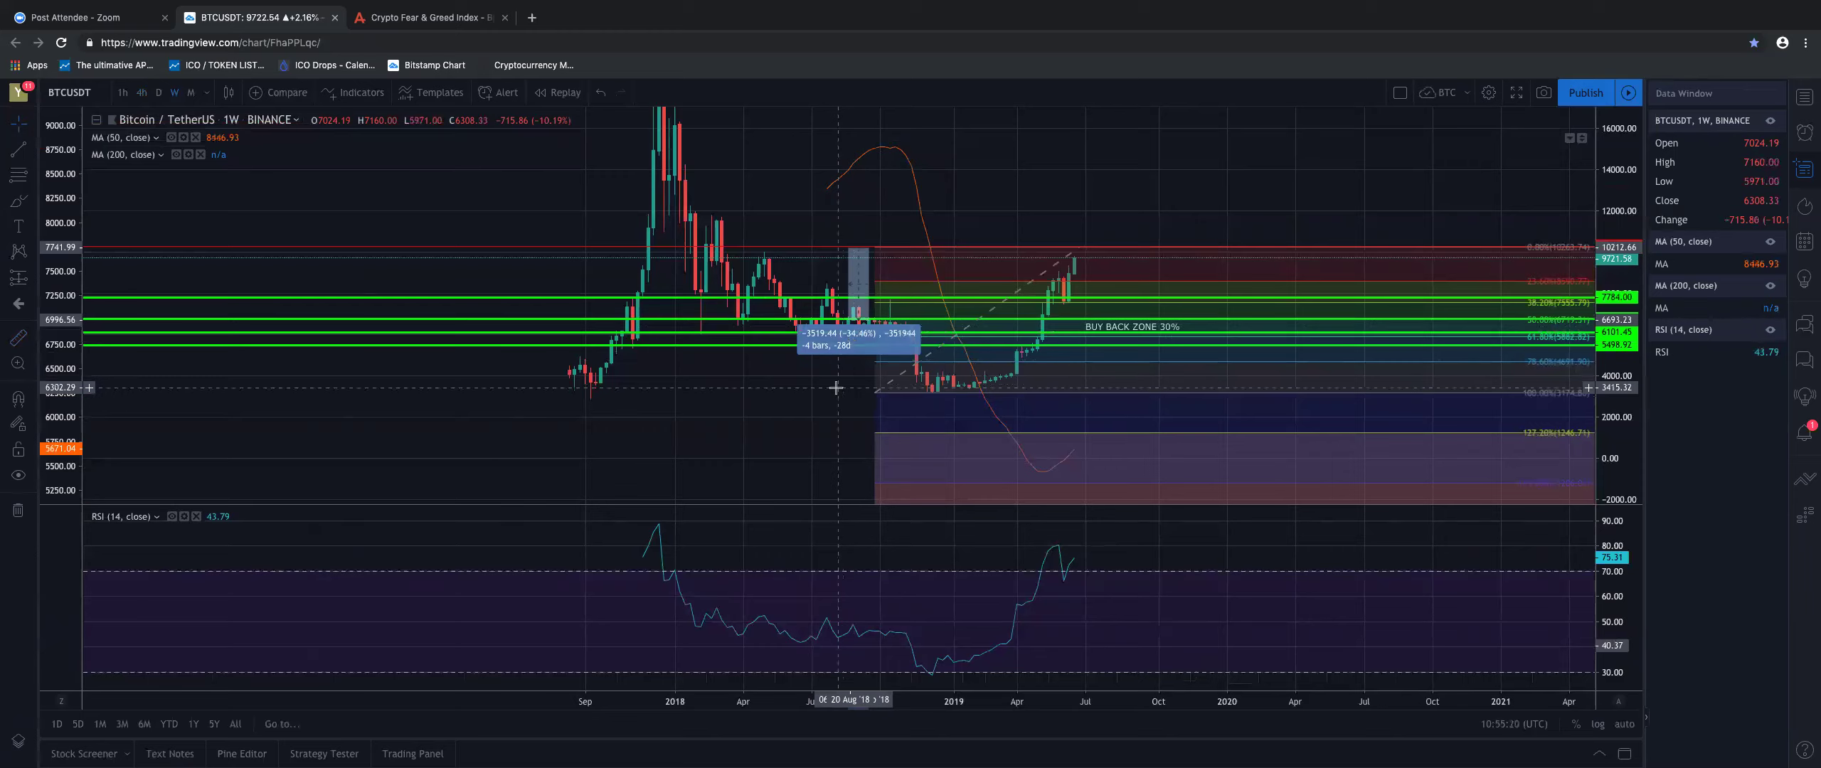
pyautogui.click(858, 317)
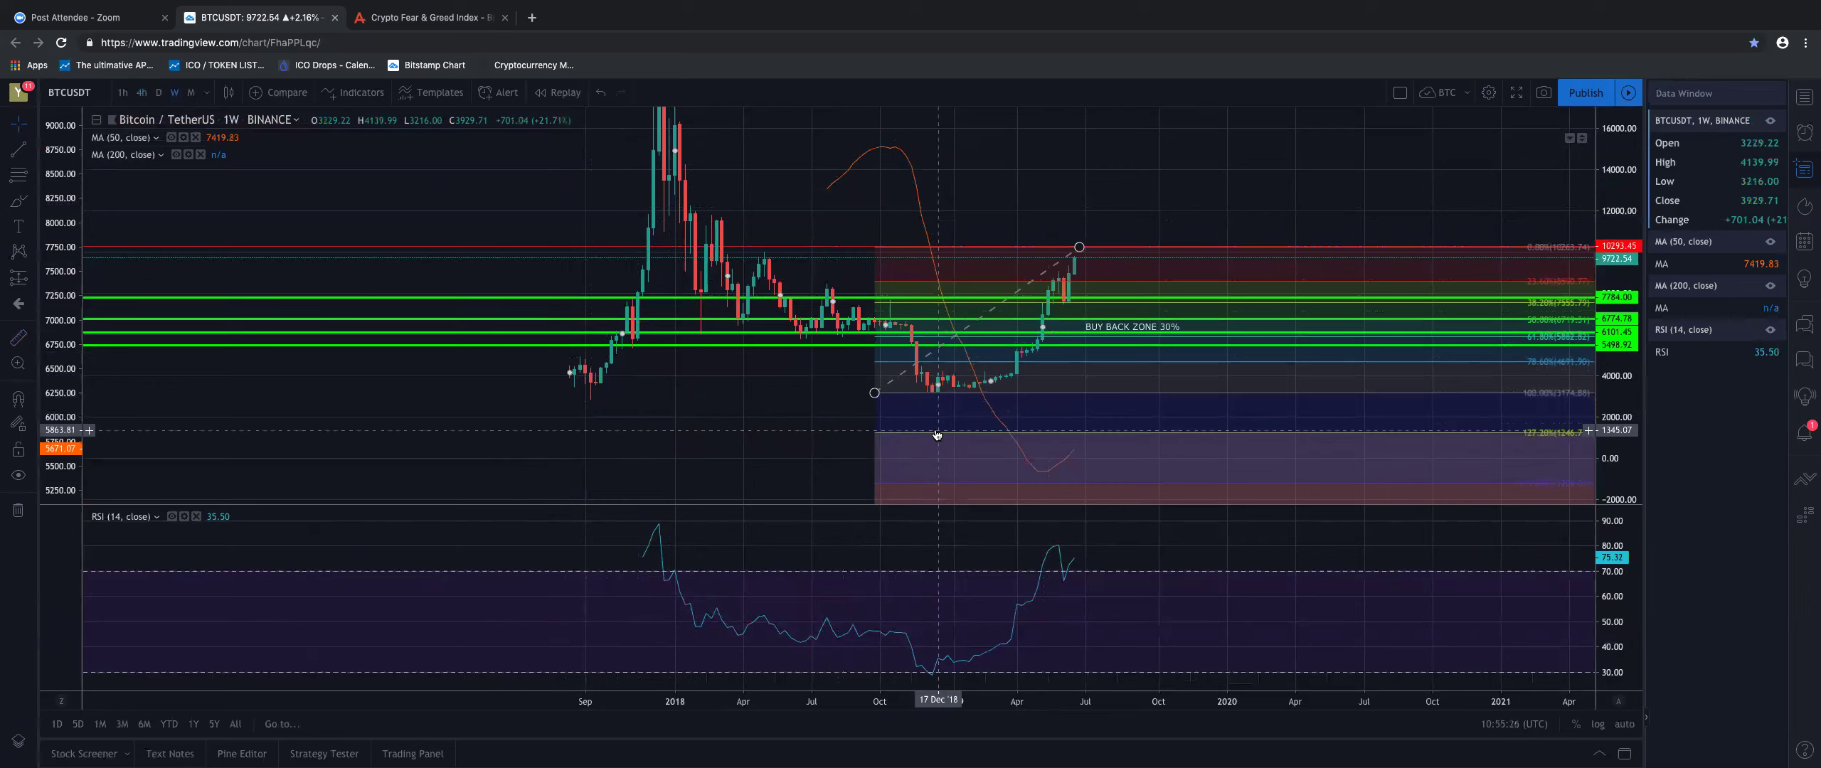
# Step: Delete the 3,174–10,293 Fibonacci retracement from the weekly BTCUSDT chart
pyautogui.click(1034, 281)
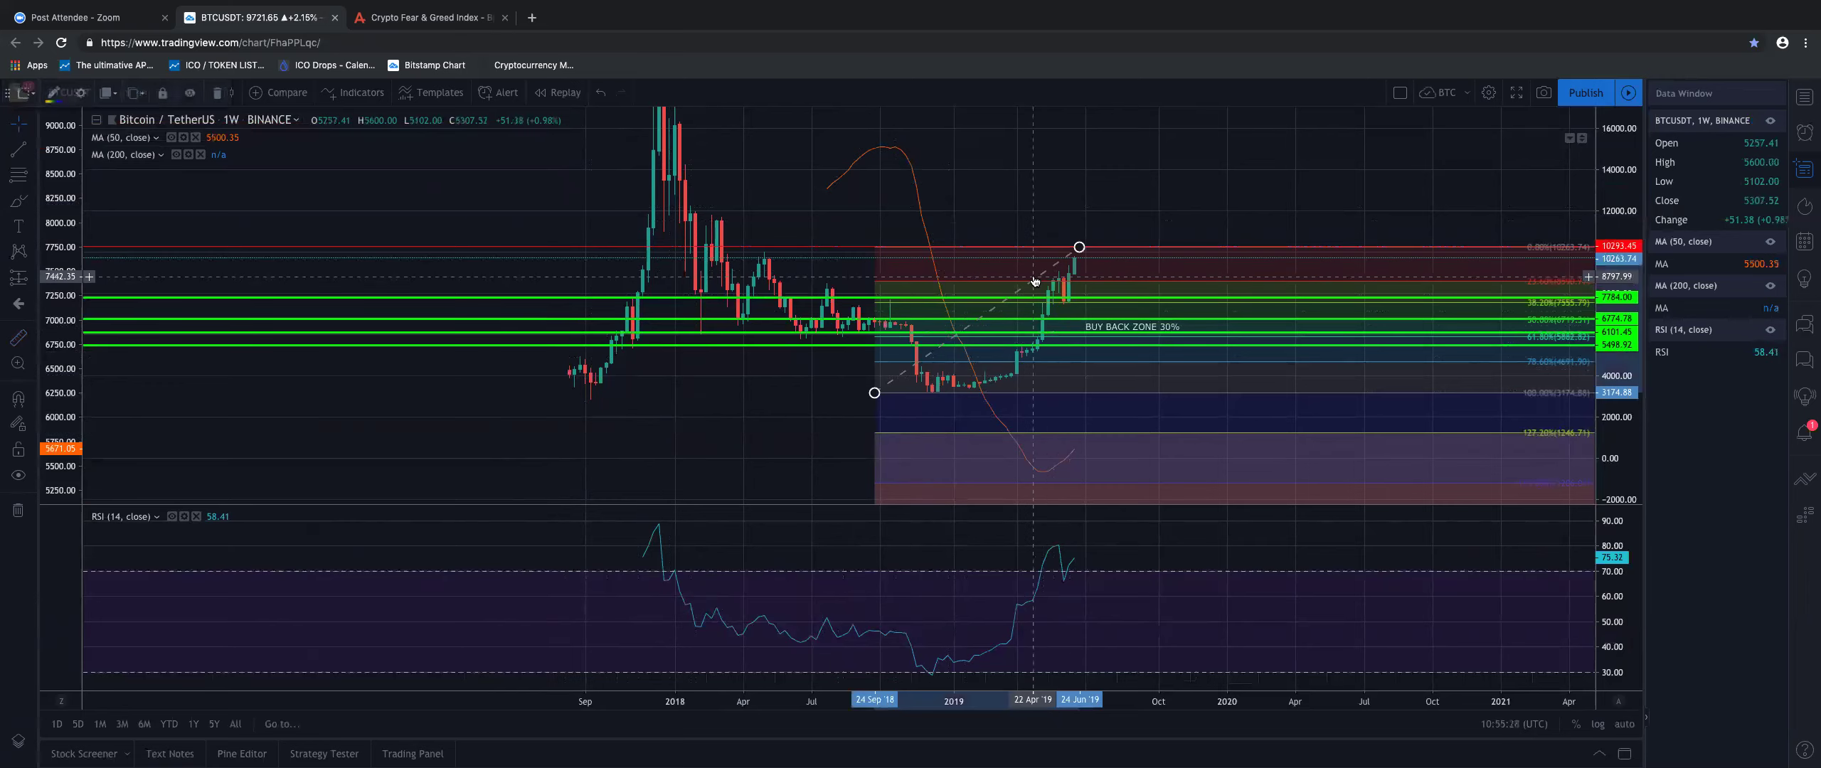
pyautogui.press('Delete')
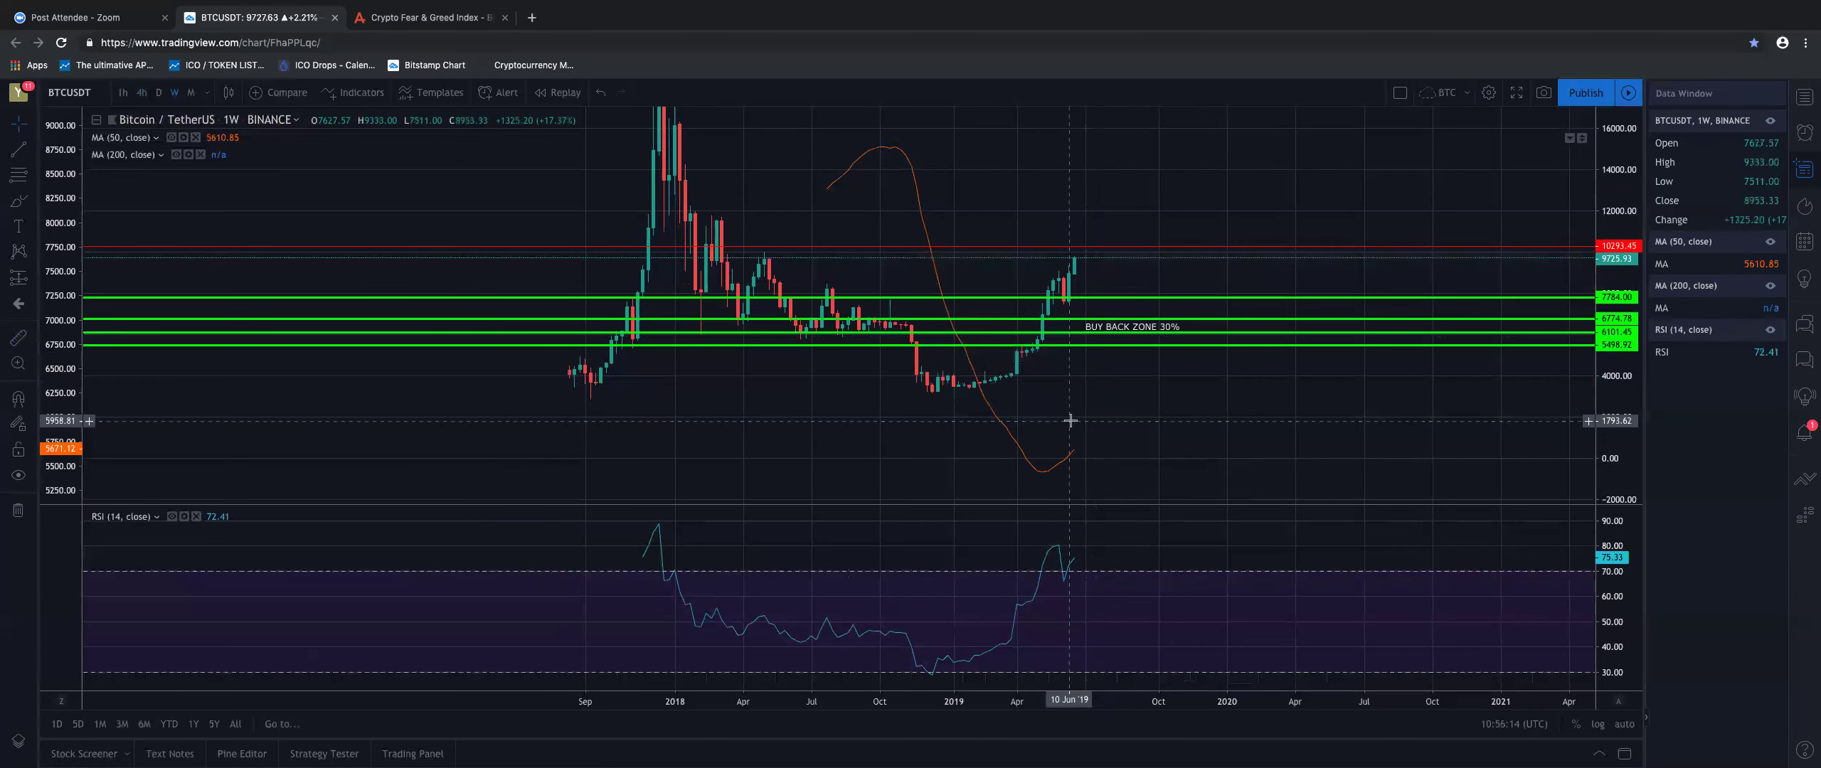
# Step: Switch BTCUSDT to monthly (1M) candles and compress the price axis to fit them
pyautogui.click(191, 92)
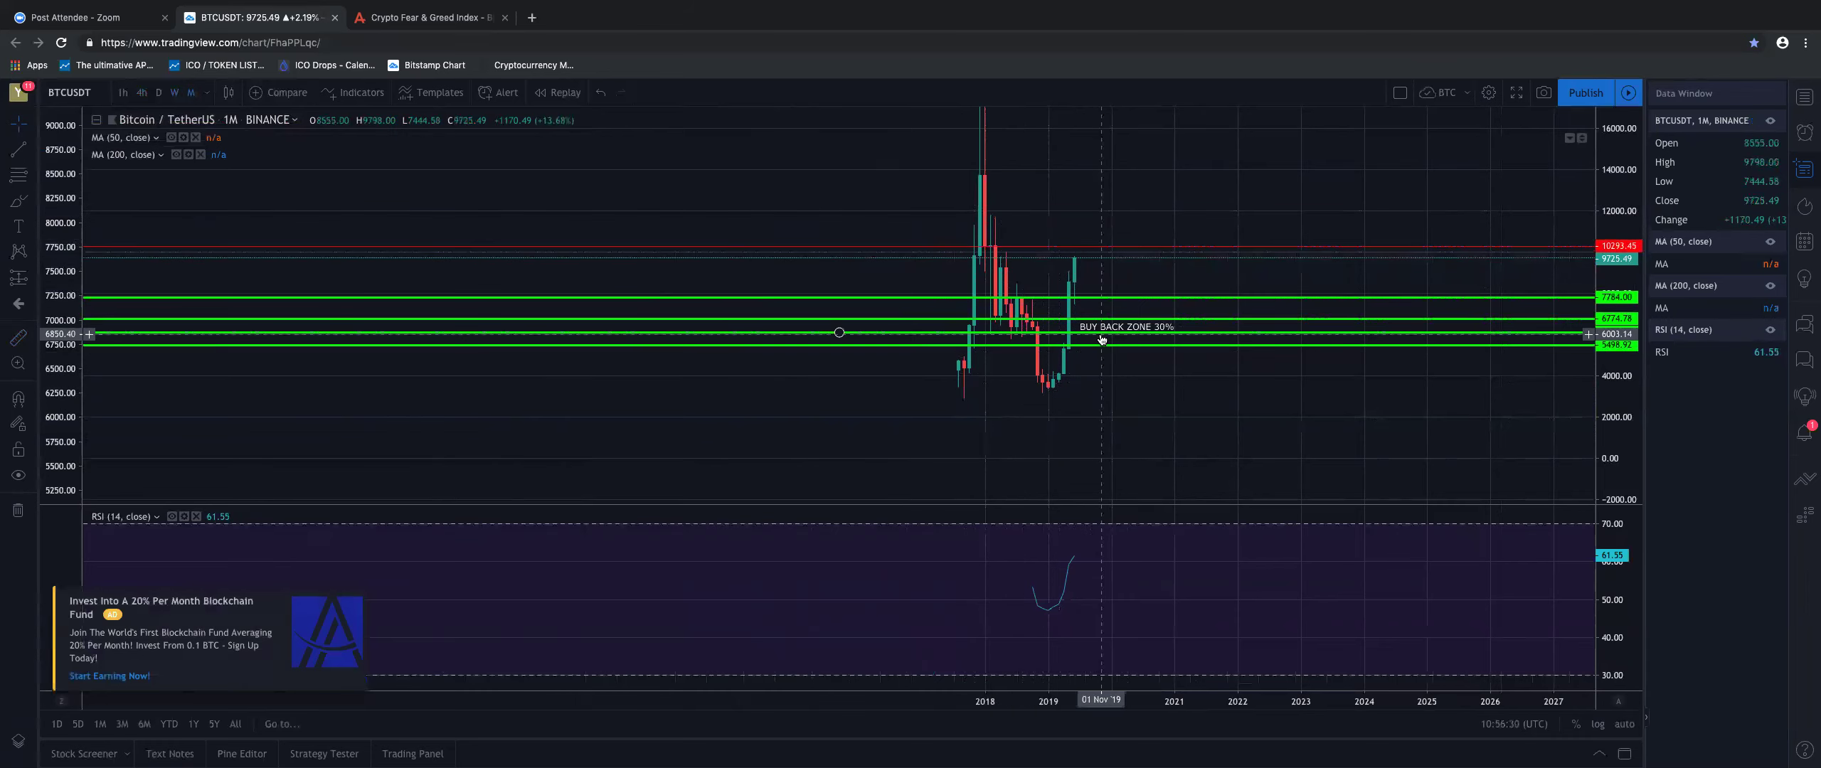
pyautogui.moveTo(1611, 420)
pyautogui.mouseDown()
pyautogui.moveTo(1611, 437)
pyautogui.moveTo(1608, 398)
pyautogui.mouseUp()
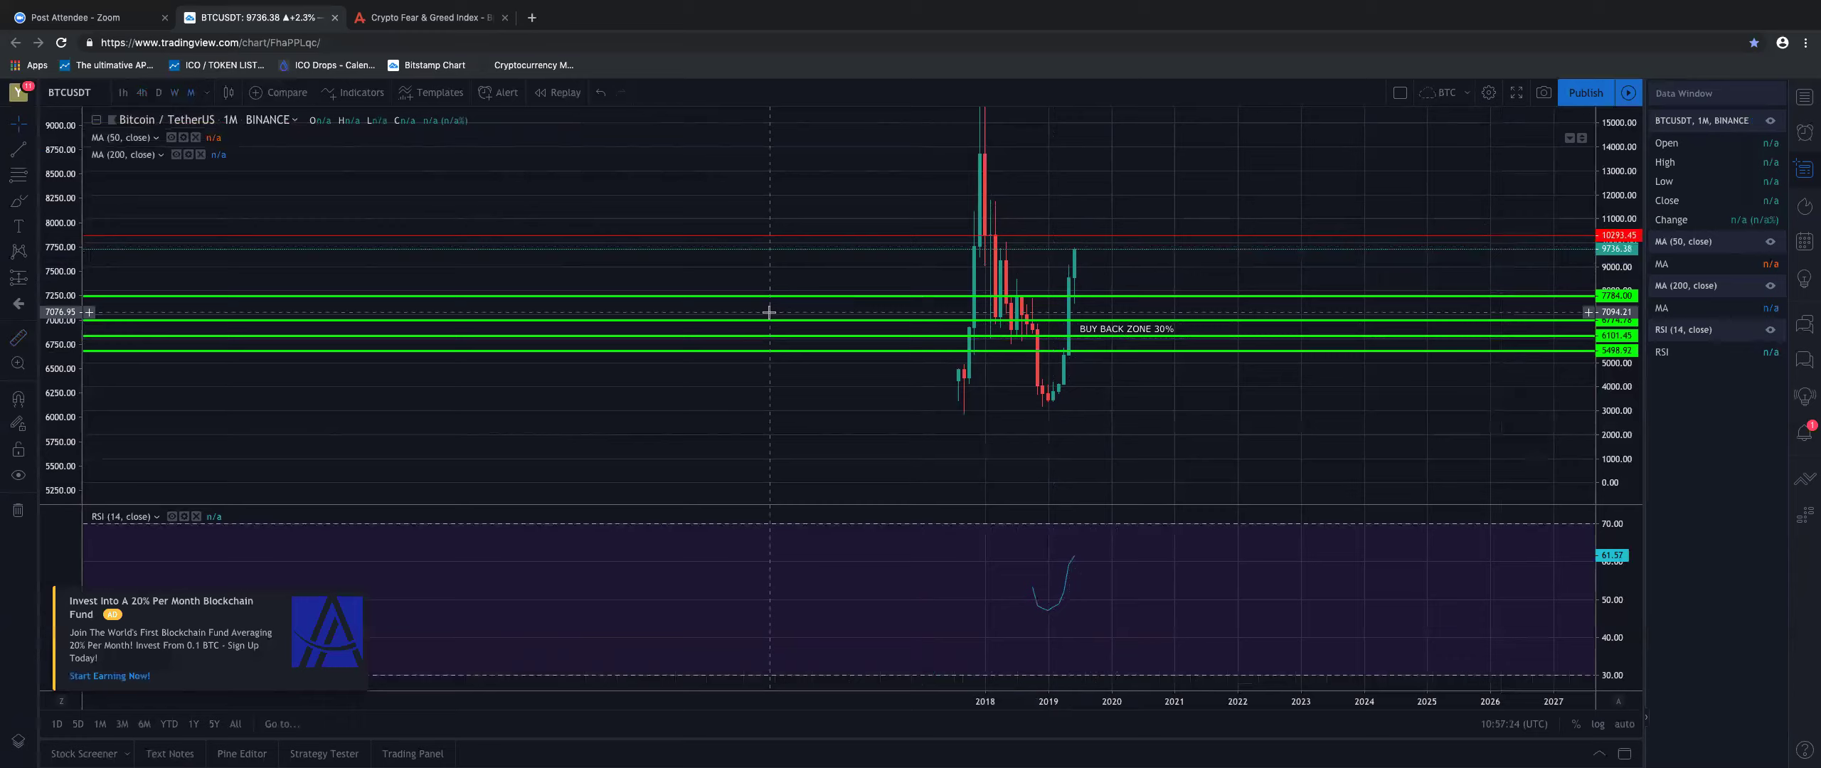
pyautogui.click(124, 18)
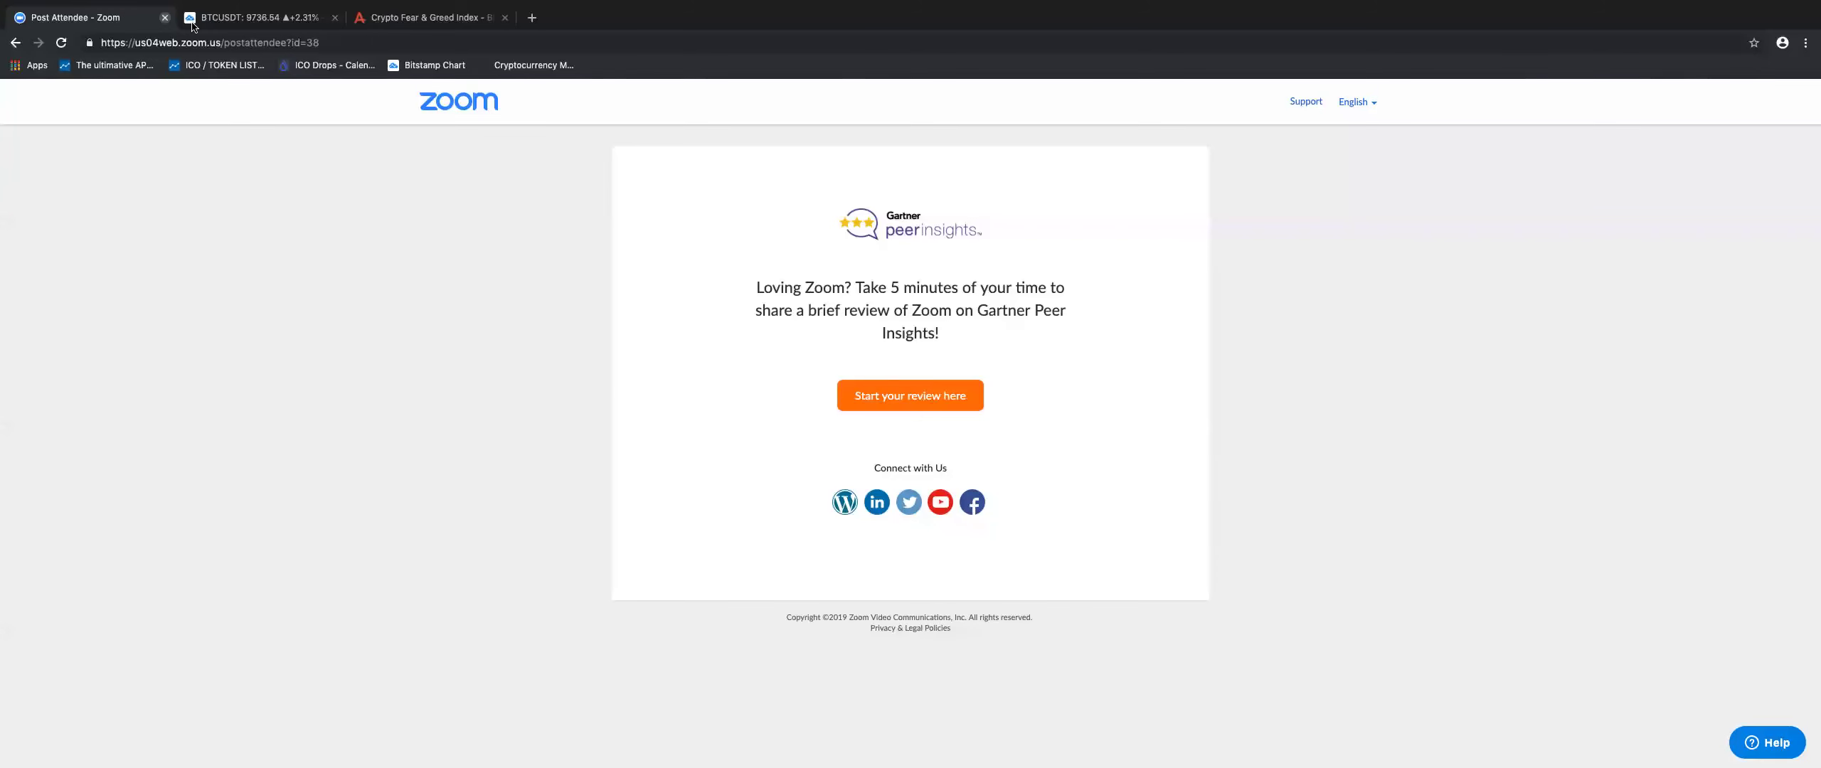
pyautogui.click(219, 22)
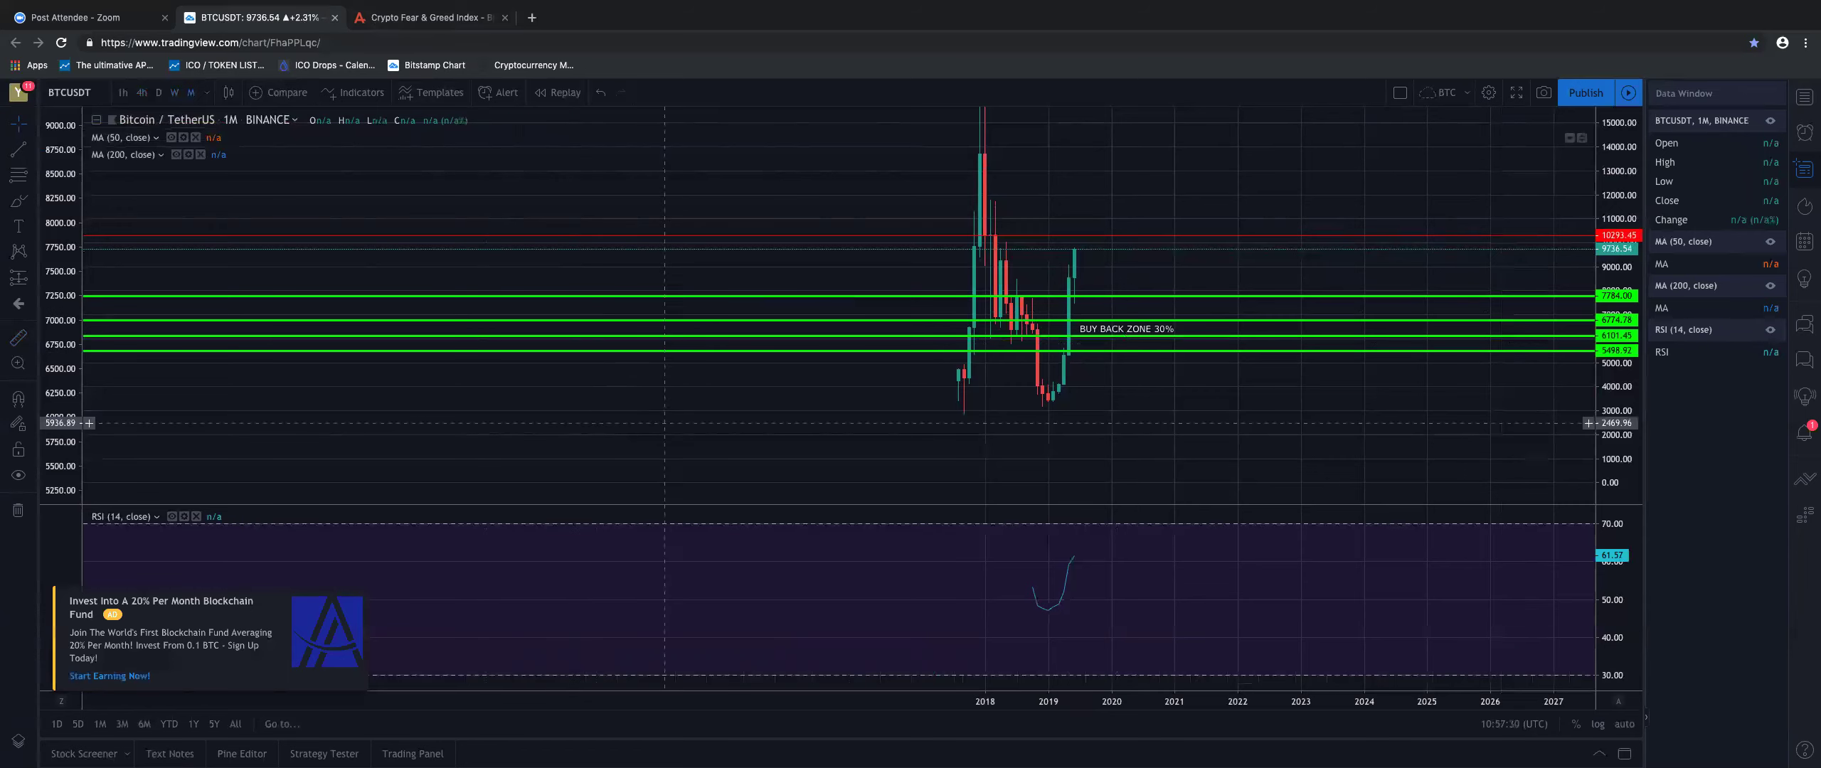